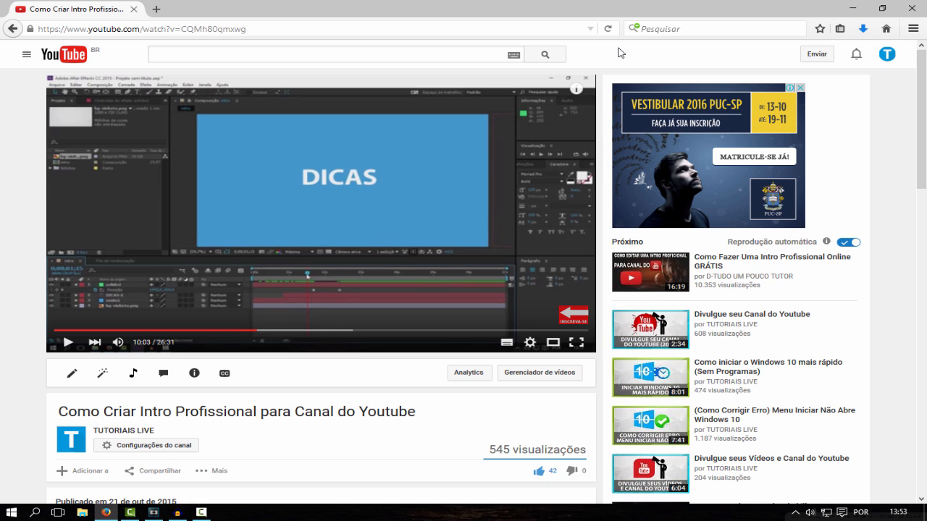
# - Open the Intro Vinheta folder on the desktop and look over the files it contains
pyautogui.click(848, 8)
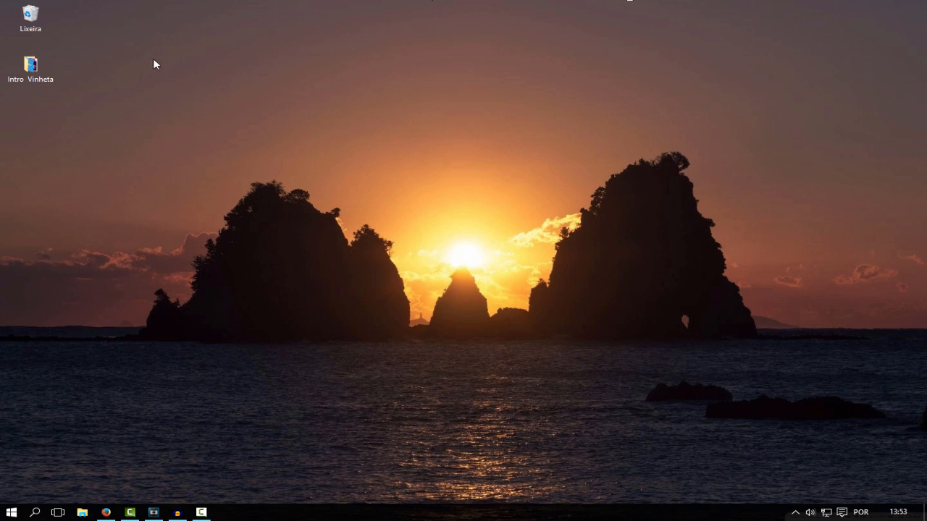
pyautogui.doubleClick(30, 67)
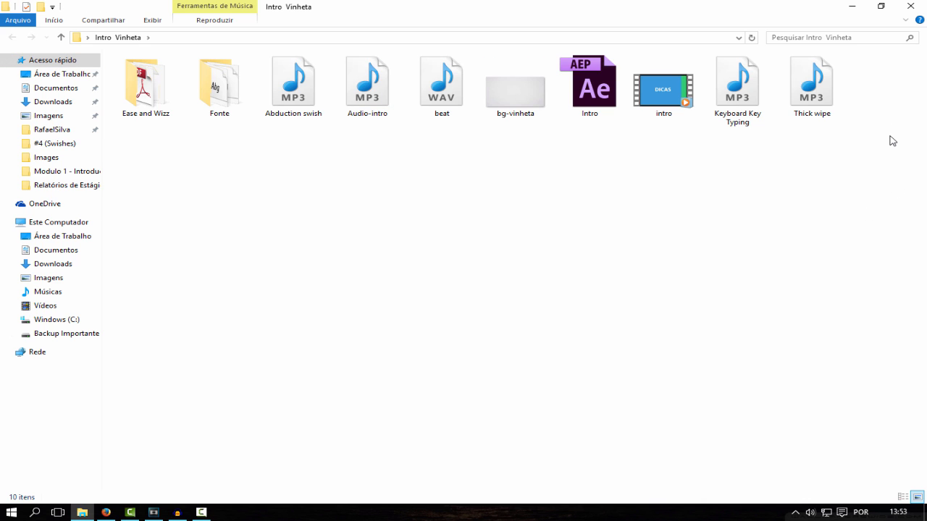
pyautogui.moveTo(863, 164); pyautogui.dragTo(137, 73)
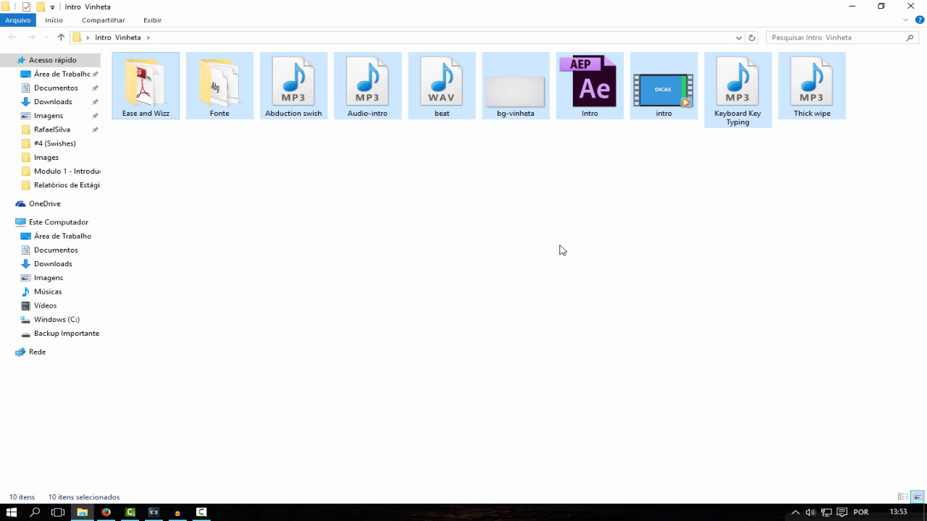
pyautogui.click(306, 244)
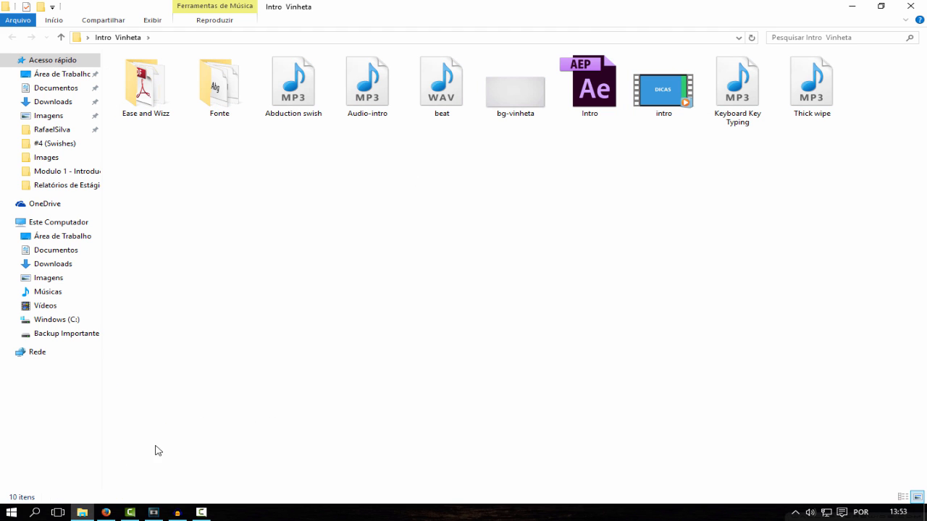
# - Switch to Vegas Pro and create a new project with the HDV 720-30p (1280x720; 29,970 fps) template
pyautogui.click(154, 511)
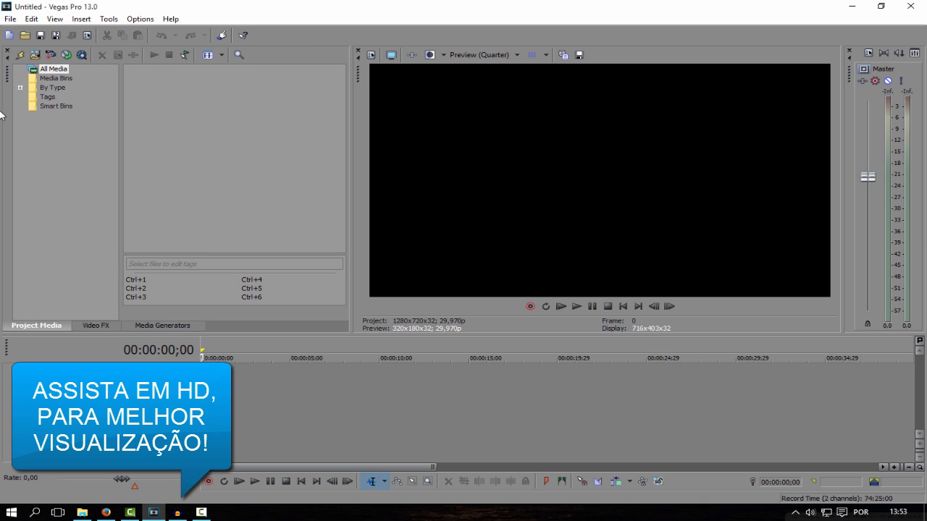
pyautogui.click(9, 21)
pyautogui.click(31, 35)
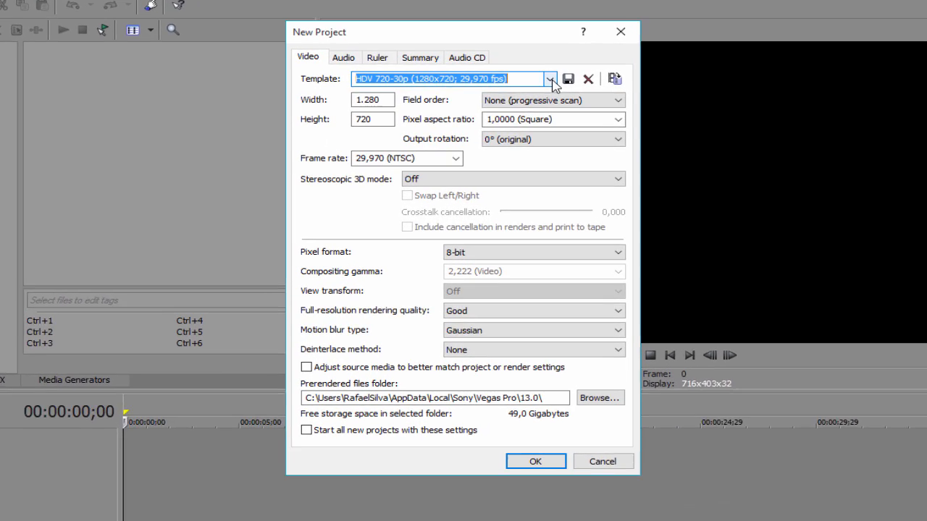
pyautogui.click(529, 93)
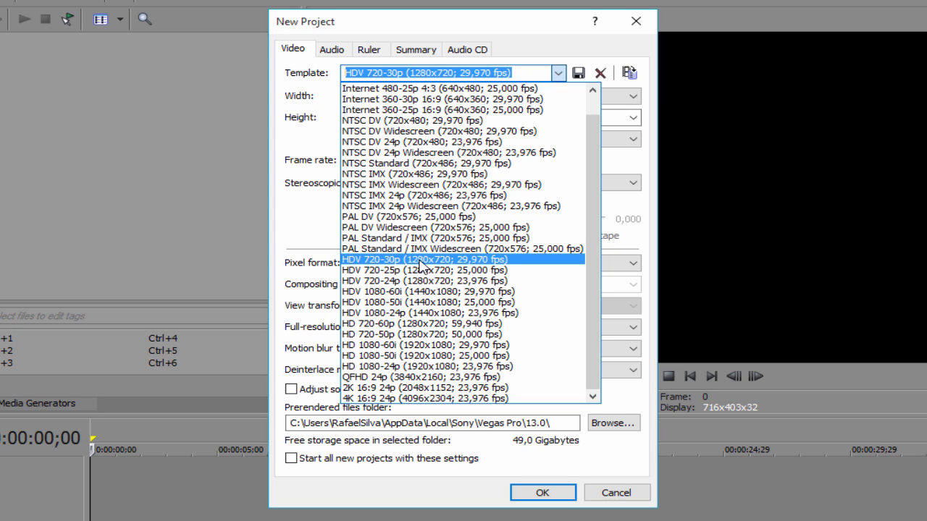
pyautogui.click(439, 260)
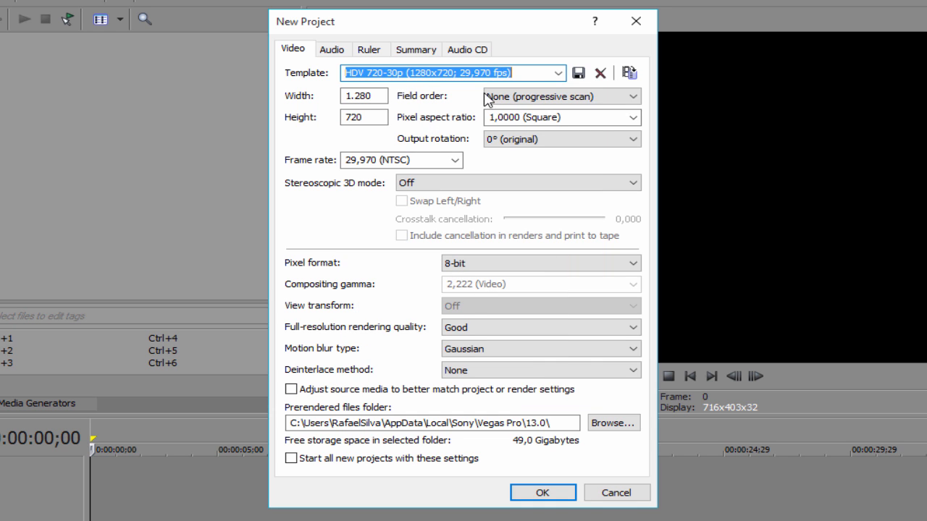
pyautogui.click(535, 495)
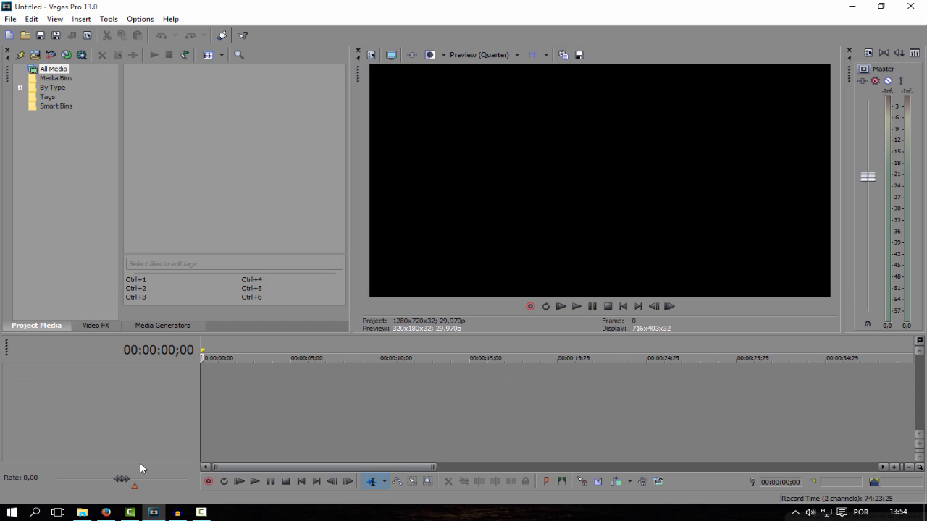
# - Import the intro video from the Intro Vinheta folder into the project media
pyautogui.click(82, 512)
pyautogui.moveTo(851, 169); pyautogui.dragTo(113, 52)
pyautogui.click(661, 140)
pyautogui.click(659, 90)
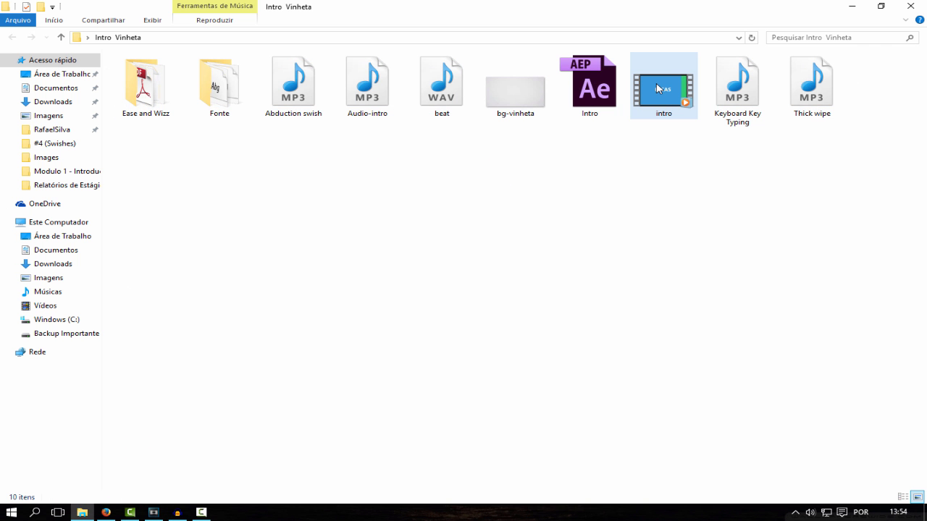
pyautogui.moveTo(657, 88); pyautogui.dragTo(183, 103)
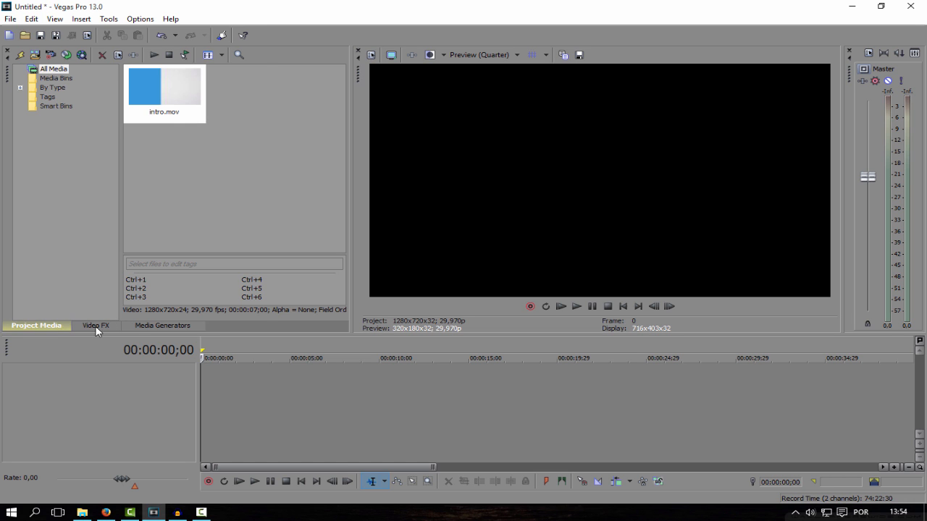
# - Place intro.mov on a new video track at the very start of the timeline
pyautogui.click(96, 327)
pyautogui.click(138, 326)
pyautogui.click(44, 328)
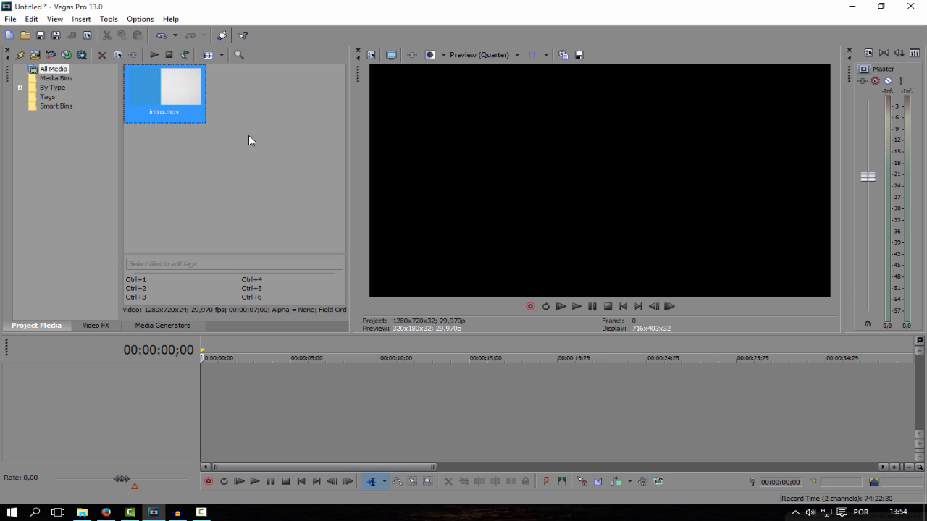
pyautogui.moveTo(169, 102); pyautogui.dragTo(206, 385)
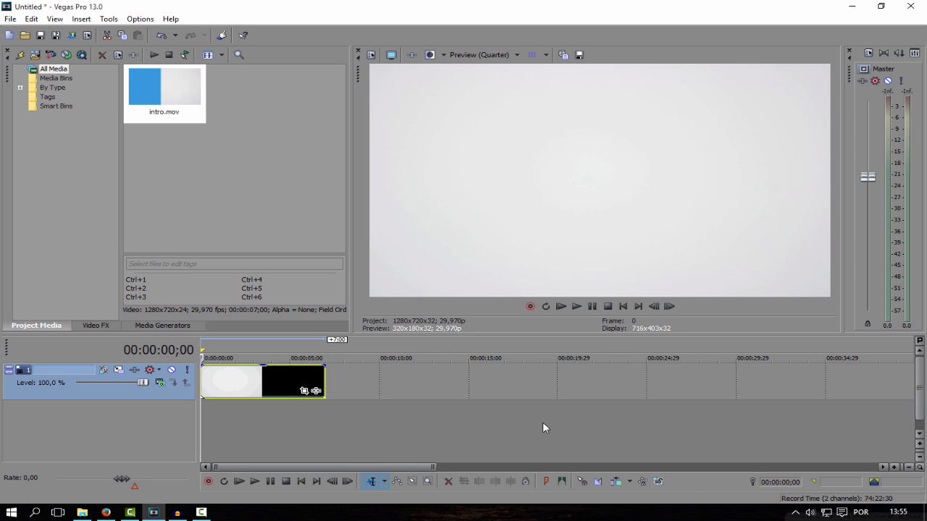
pyautogui.scroll(3, 613, 439)
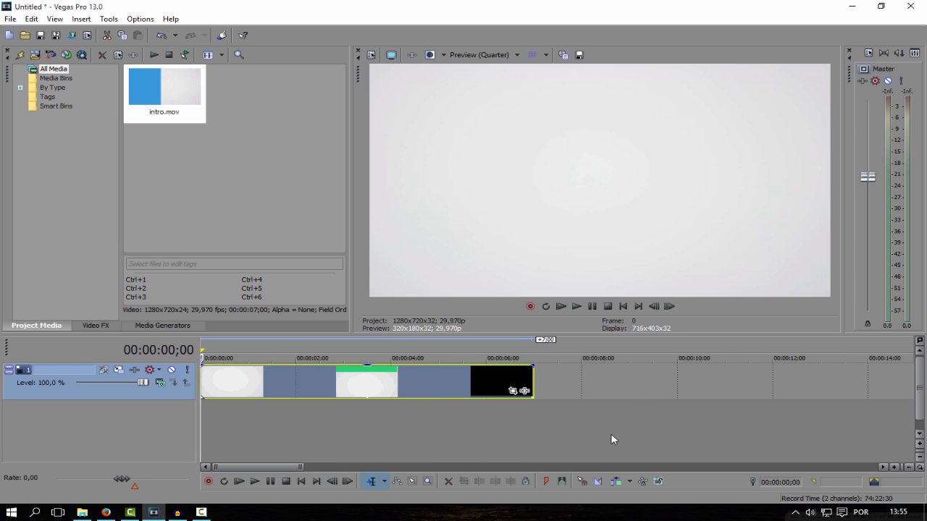
pyautogui.scroll(2, 612, 438)
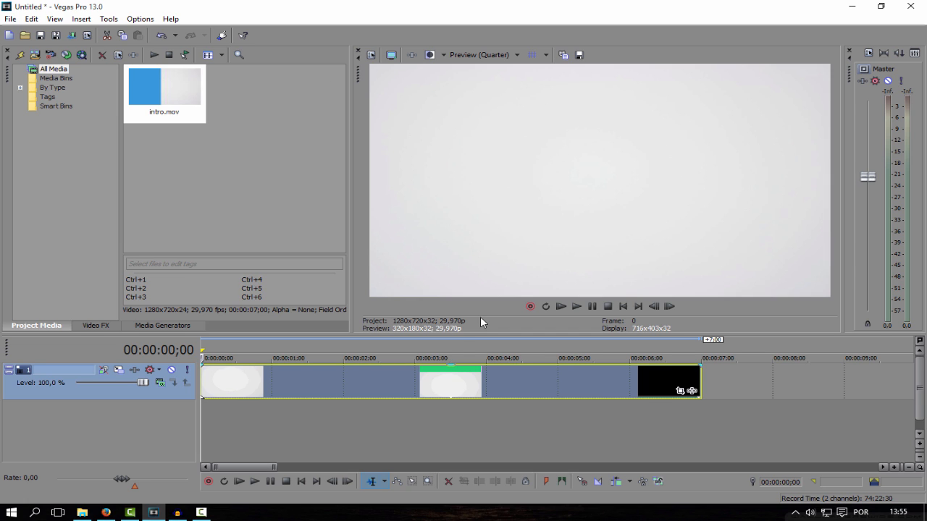
# - Preview the intro and set the playhead to 00:00:00;29, where the first letter of DICAS starts appearing
pyautogui.click(583, 308)
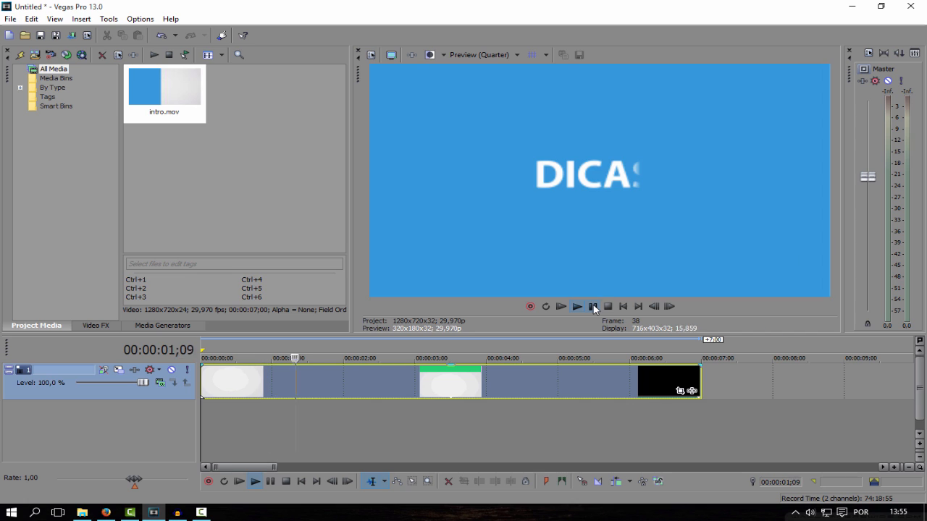
pyautogui.click(593, 307)
pyautogui.moveTo(313, 428); pyautogui.dragTo(270, 419)
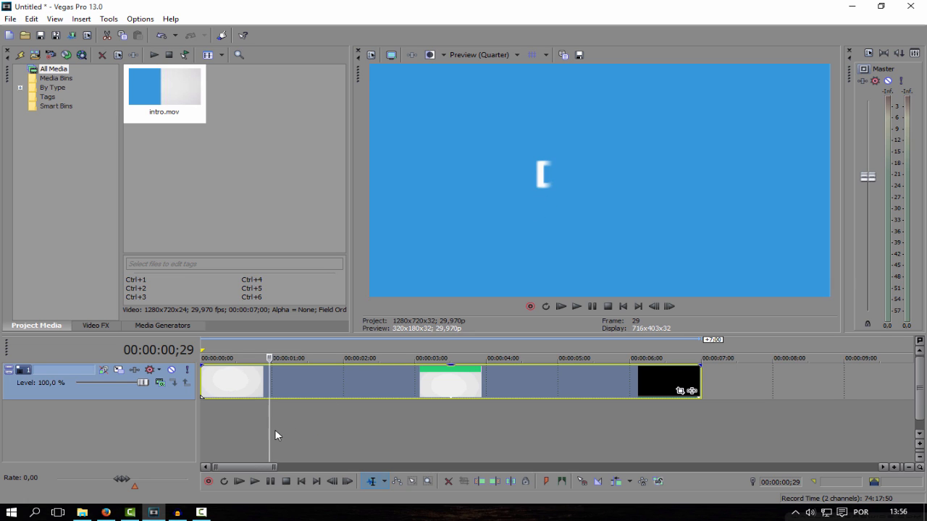
pyautogui.moveTo(270, 430)
pyautogui.mouseDown()
pyautogui.moveTo(189, 429)
pyautogui.moveTo(374, 423)
pyautogui.moveTo(261, 422)
pyautogui.mouseUp()
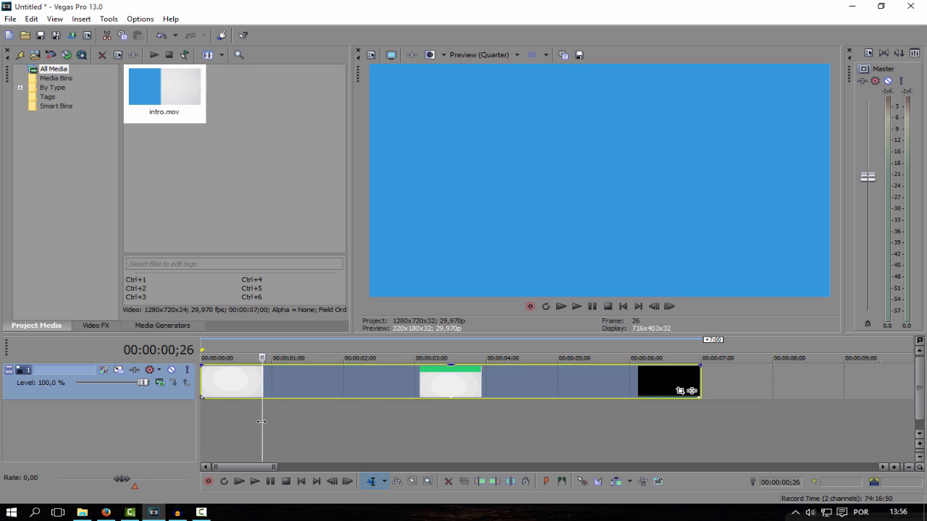
pyautogui.moveTo(261, 421); pyautogui.dragTo(269, 421)
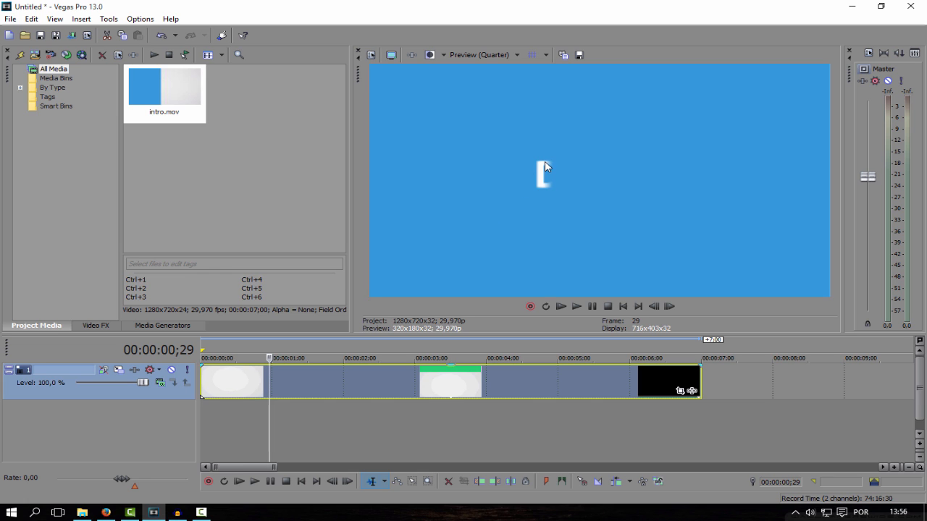
# - Import Keyboard Key Typing.mp3 onto an audio track below the video and align its first key sound with 00:00:00;29
pyautogui.click(82, 512)
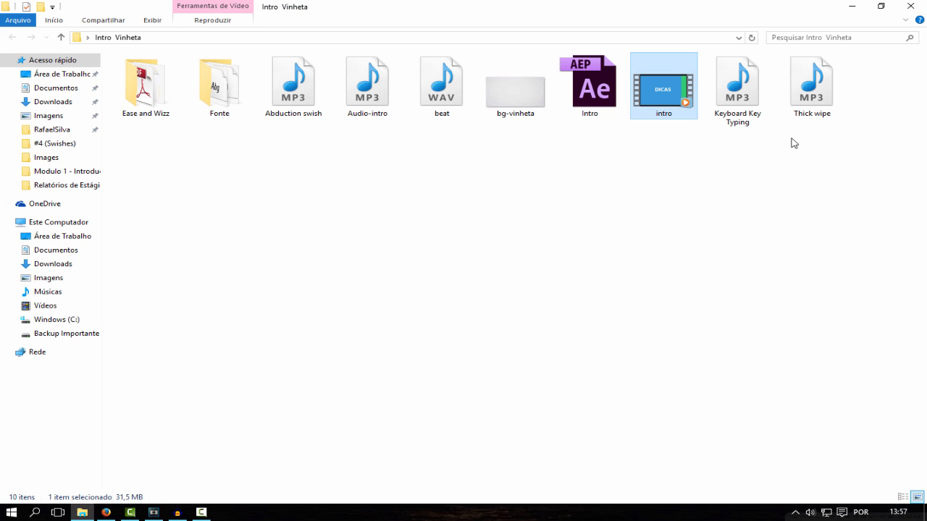
pyautogui.moveTo(734, 109); pyautogui.dragTo(177, 158)
pyautogui.moveTo(249, 114); pyautogui.dragTo(276, 415)
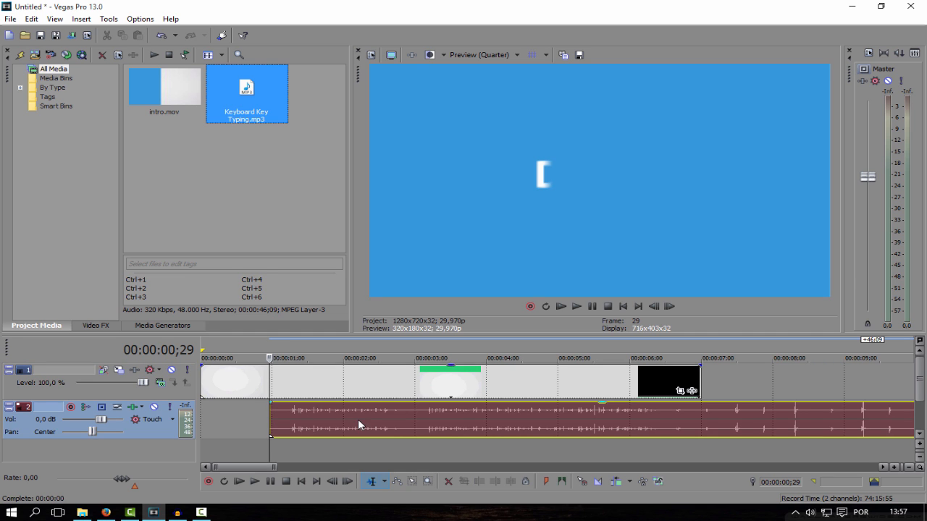
pyautogui.moveTo(357, 419); pyautogui.dragTo(335, 419)
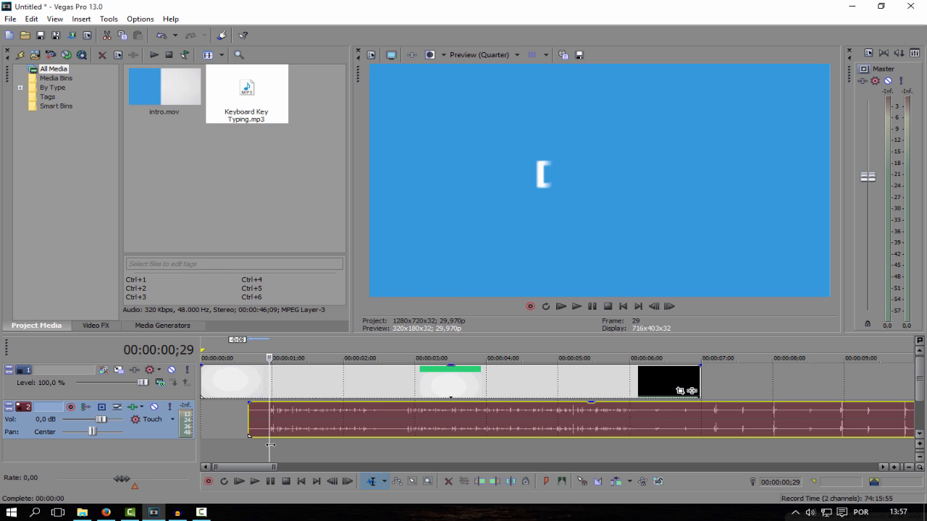
# - Split the typing audio at 00:00:01;08, where DICAS is complete, and delete the part after the cut
pyautogui.moveTo(271, 444); pyautogui.dragTo(291, 445)
pyautogui.press('s')
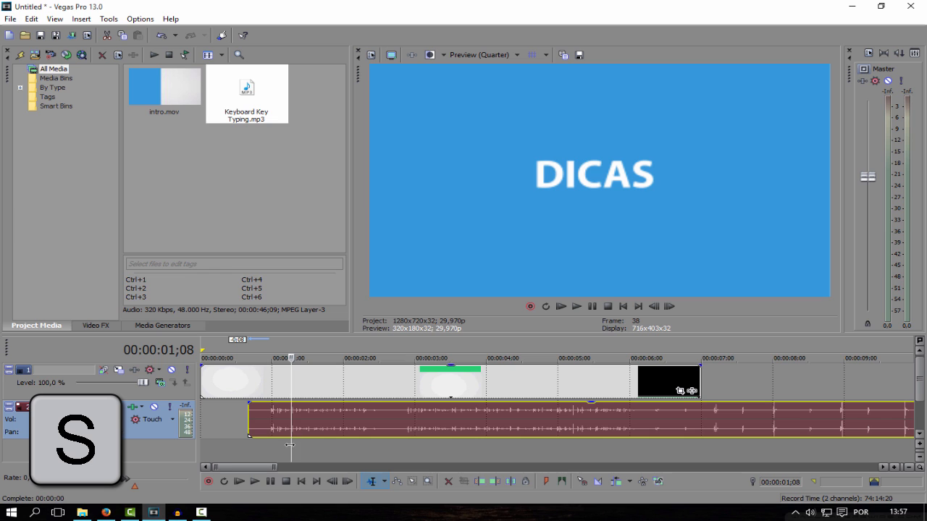
pyautogui.click(322, 427)
pyautogui.press('Delete')
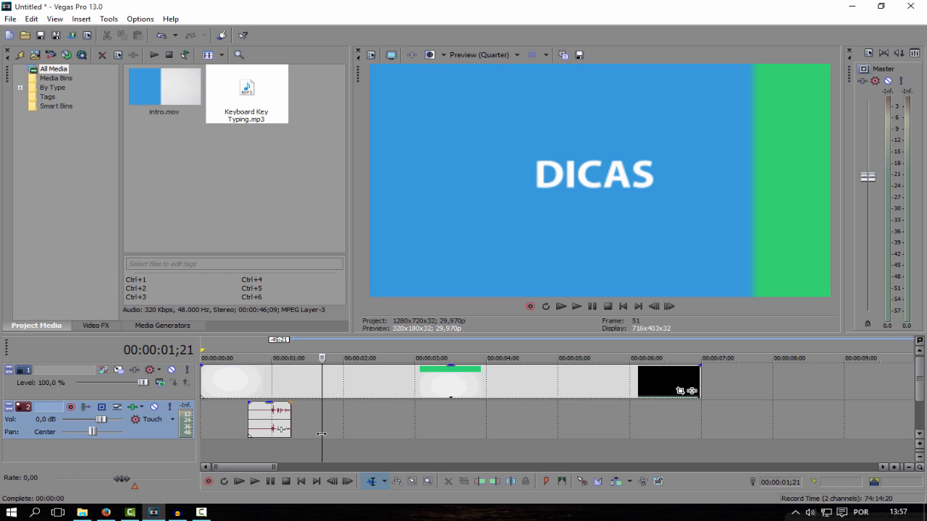
# - Split the remaining typing audio at 00:00:00;29 and delete the silent piece before the cut
pyautogui.click(268, 427)
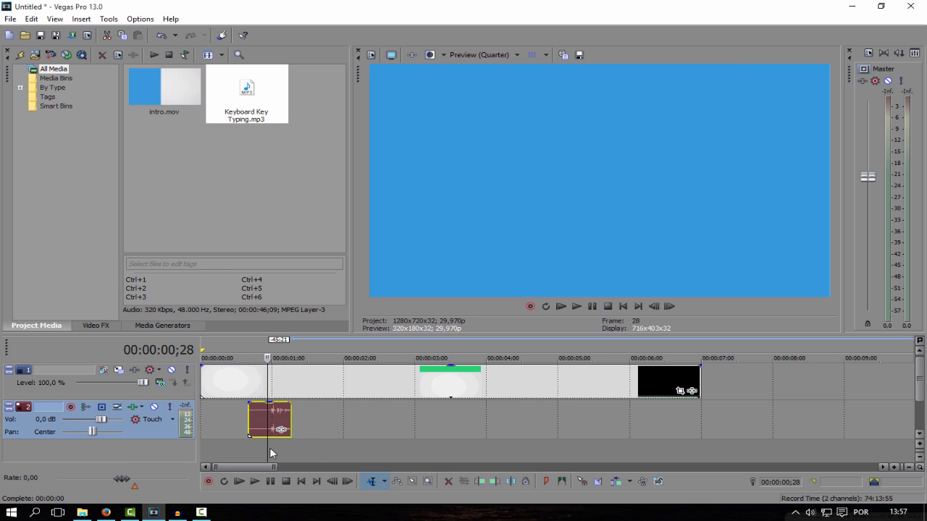
pyautogui.moveTo(269, 449)
pyautogui.mouseDown()
pyautogui.moveTo(260, 448)
pyautogui.moveTo(270, 447)
pyautogui.mouseUp()
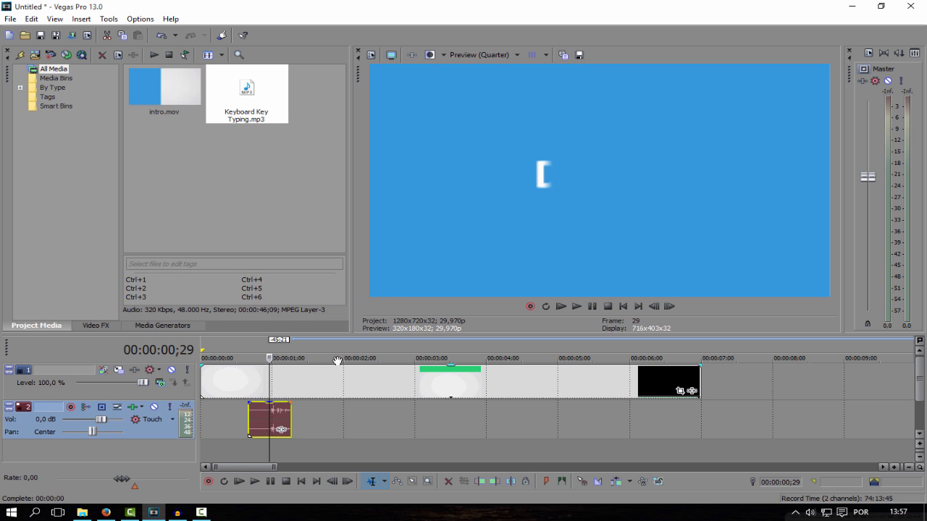
pyautogui.press('s')
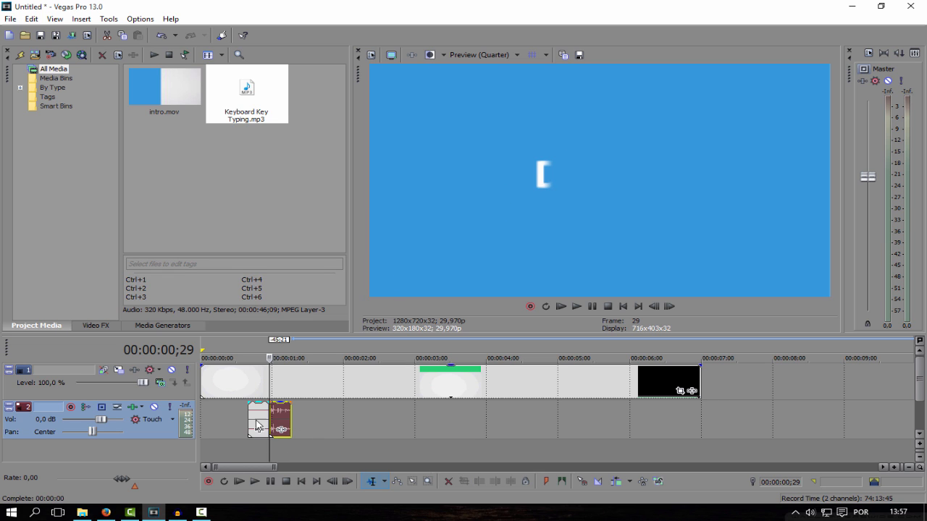
pyautogui.click(255, 420)
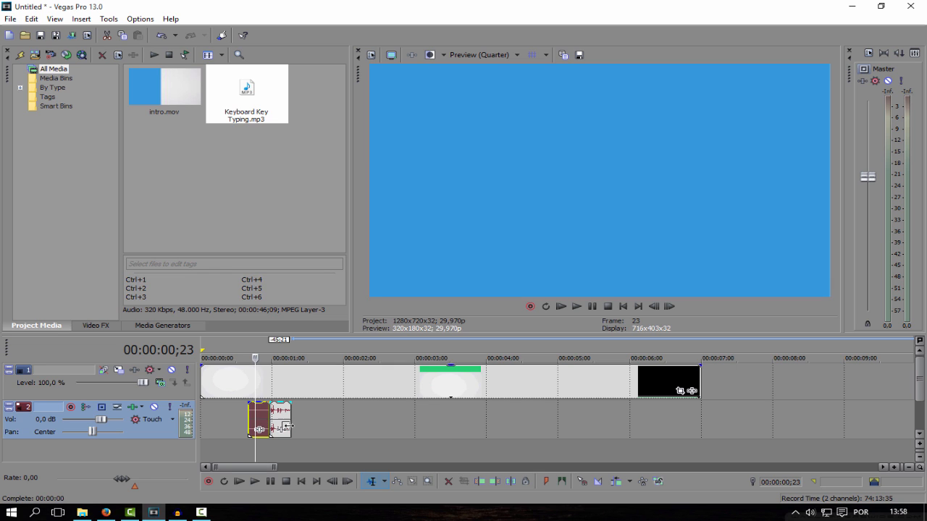
pyautogui.press('Delete')
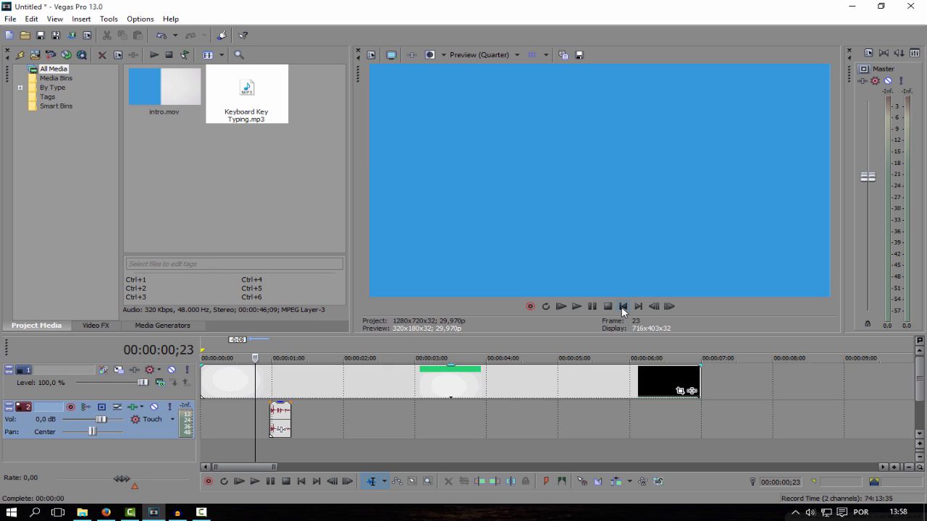
# - Play the intro from the start and again from just before DICAS to check the typing sound's timing
pyautogui.click(622, 307)
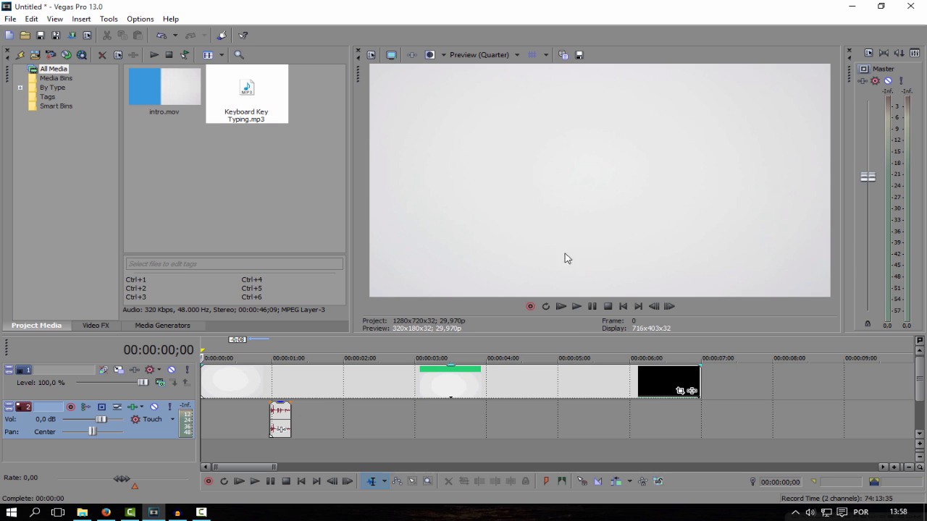
pyautogui.click(575, 307)
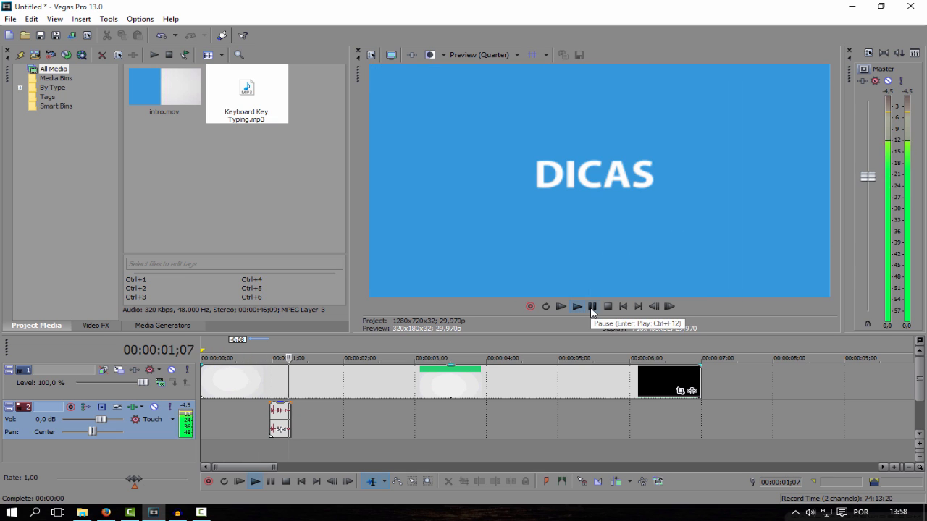
pyautogui.click(592, 307)
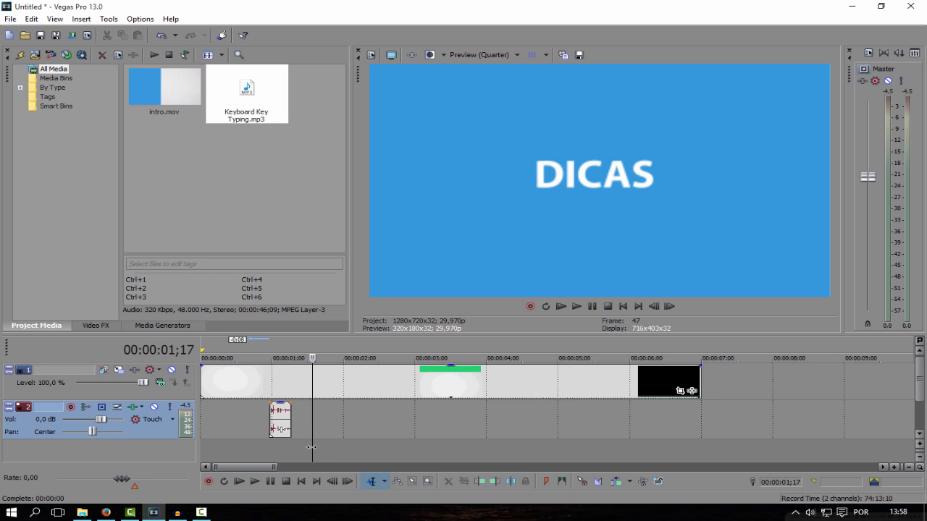
pyautogui.moveTo(312, 446); pyautogui.dragTo(243, 446)
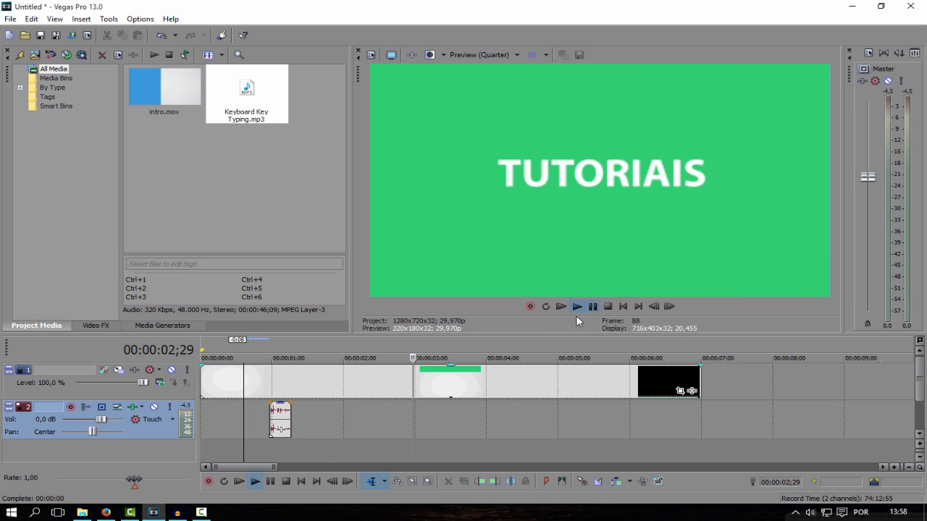
pyautogui.click(591, 308)
# - Lower the gain of the trimmed typing sound clip under the DICAS text
pyautogui.moveTo(413, 442); pyautogui.dragTo(278, 433)
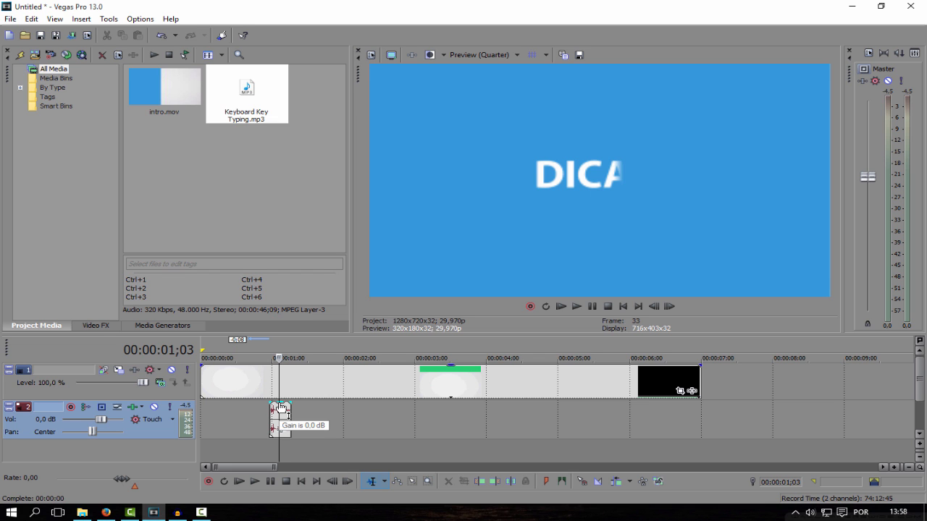
pyautogui.moveTo(280, 408); pyautogui.dragTo(276, 421)
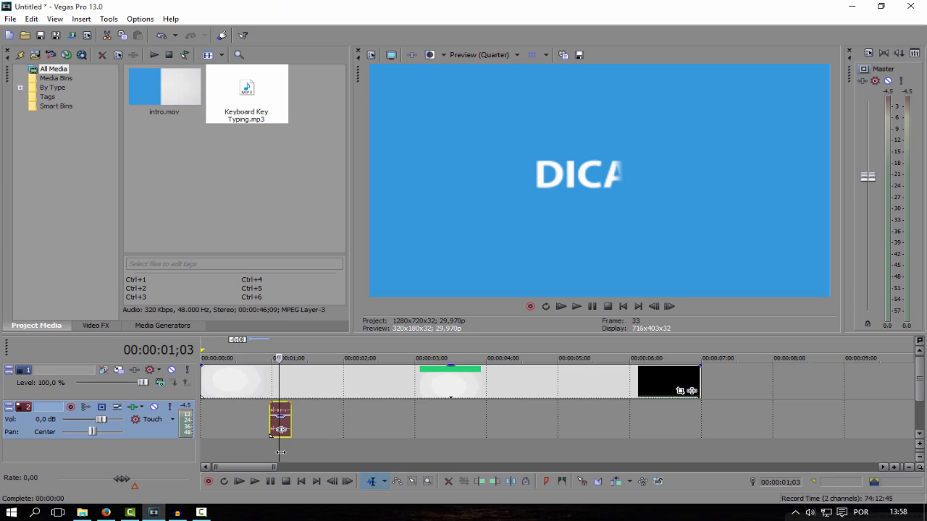
# - Add Keyboard Key Typing.mp3 to the audio track, aligning its first keystroke with the T of TUTORIAIS at 00:00:02;13
pyautogui.click(280, 453)
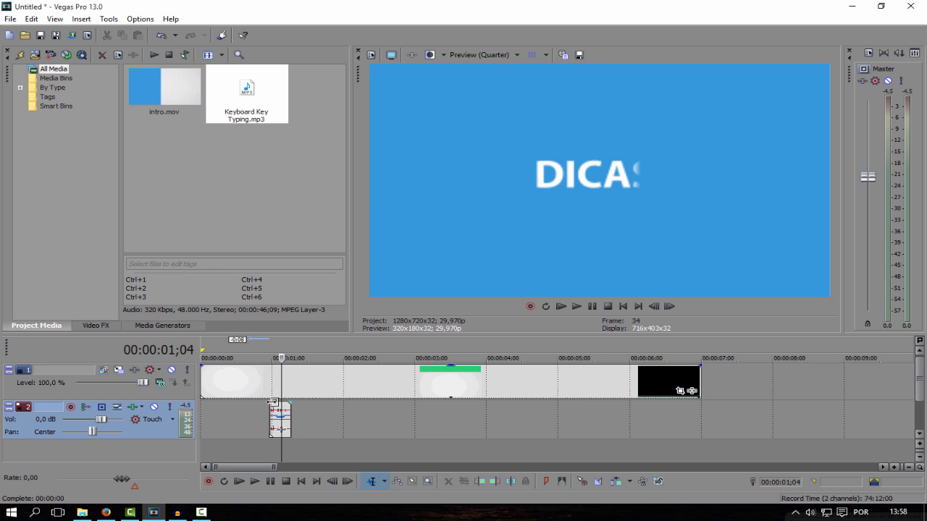
pyautogui.moveTo(282, 447); pyautogui.dragTo(374, 442)
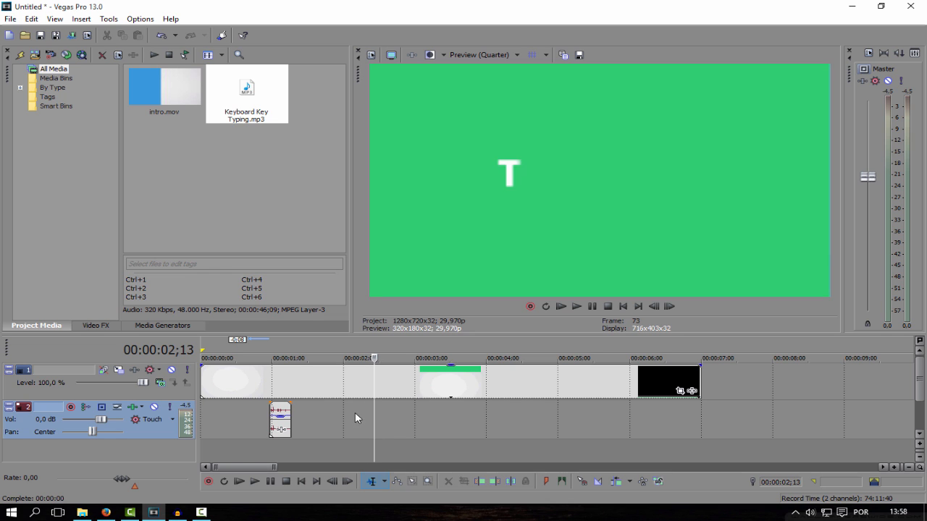
pyautogui.moveTo(232, 105); pyautogui.dragTo(383, 408)
pyautogui.moveTo(441, 418); pyautogui.dragTo(418, 418)
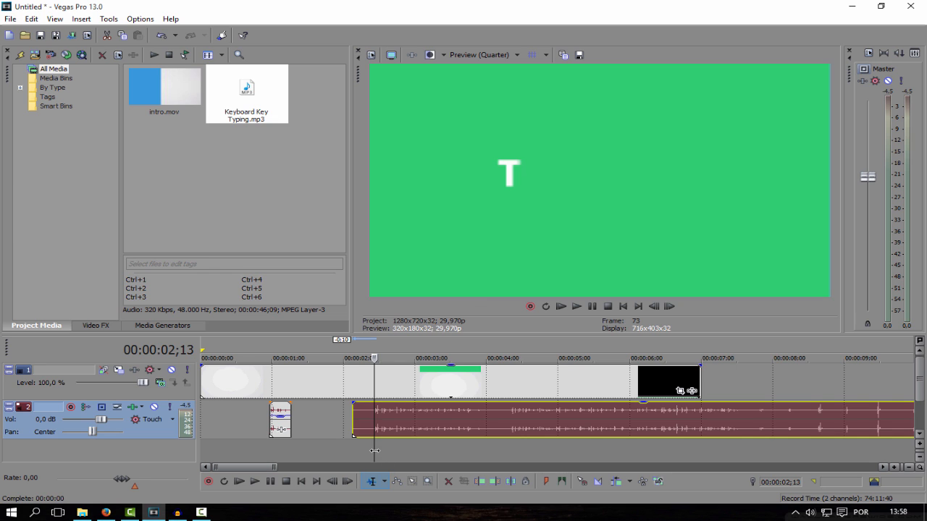
# - Split the second typing audio at 00:00:02;25, where TUTORIAIS is complete, and delete the part after the cut
pyautogui.moveTo(374, 451); pyautogui.dragTo(403, 448)
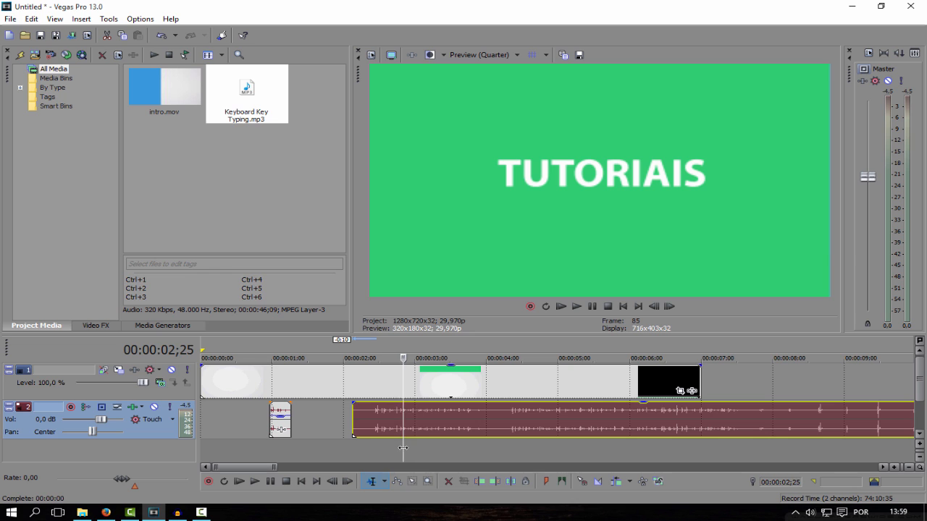
pyautogui.press('s')
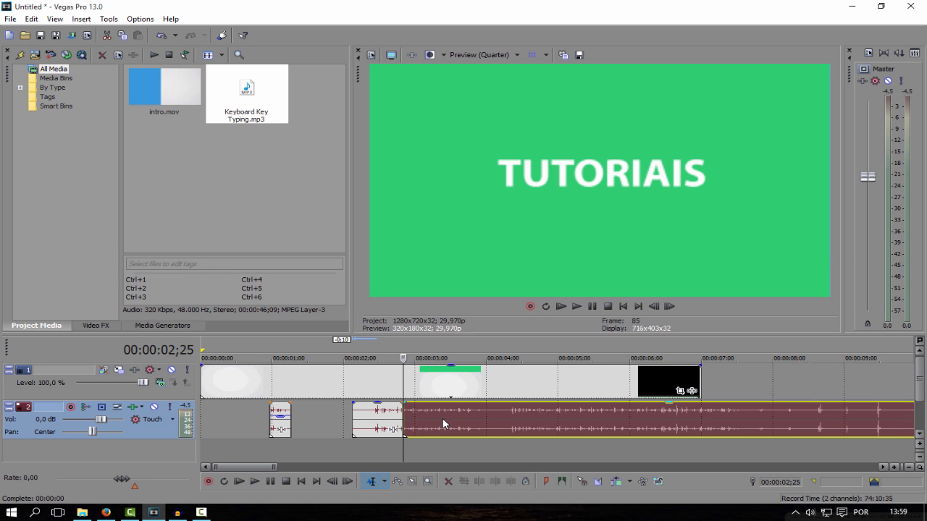
pyautogui.moveTo(499, 421); pyautogui.dragTo(550, 427)
pyautogui.press('Delete')
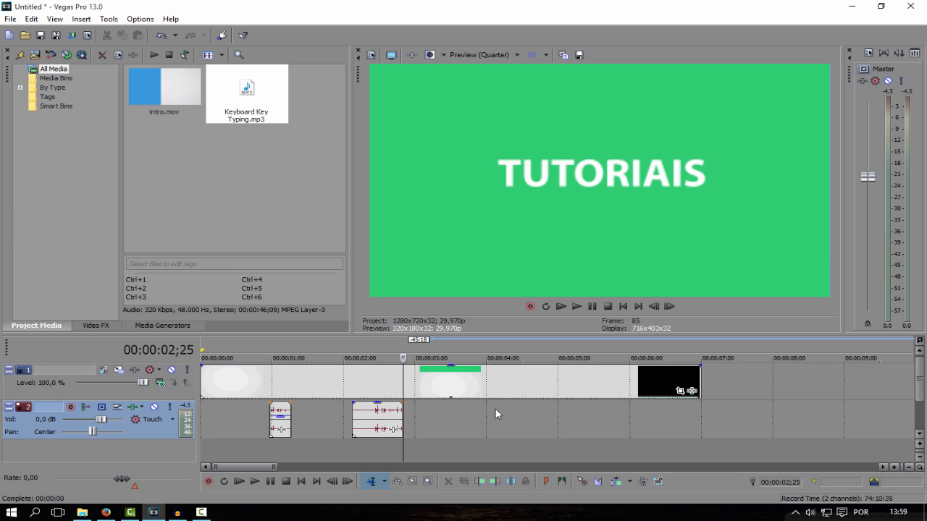
# - Split the remaining second typing audio at 00:00:02;13 and delete the silent piece before the cut
pyautogui.click(374, 428)
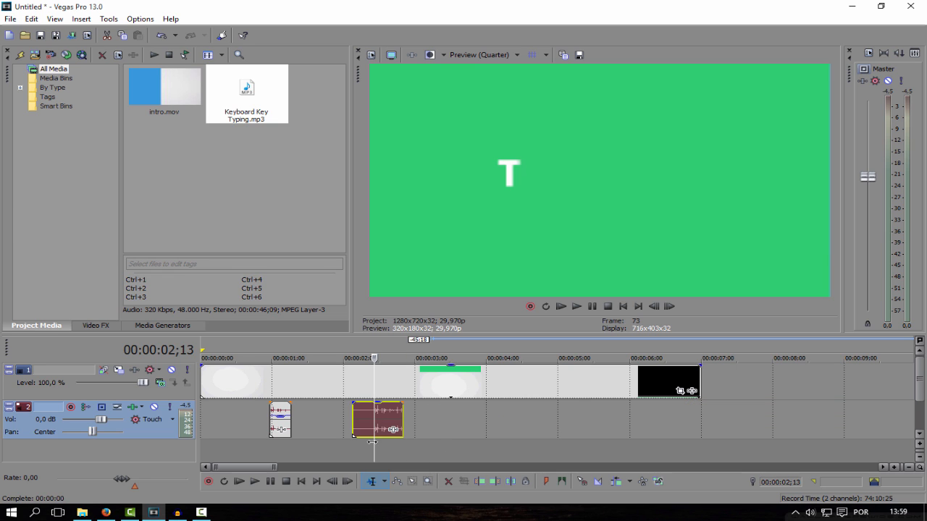
pyautogui.moveTo(372, 442)
pyautogui.mouseDown()
pyautogui.moveTo(357, 443)
pyautogui.moveTo(374, 442)
pyautogui.mouseUp()
pyautogui.press('s')
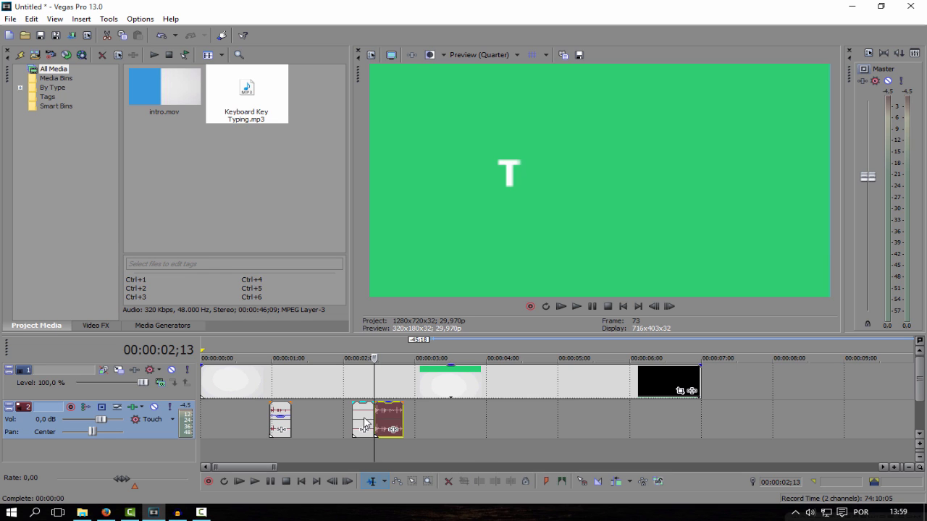
pyautogui.click(362, 419)
pyautogui.press('Delete')
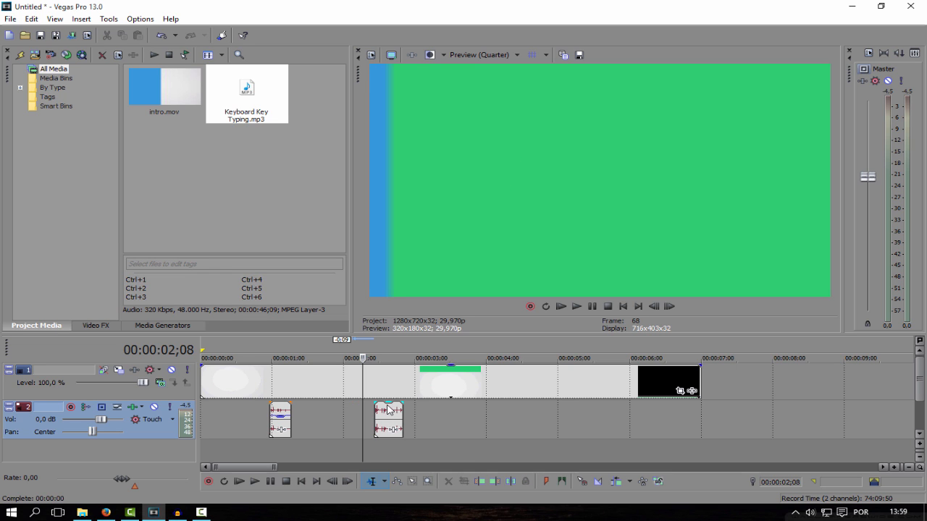
# - Lower the gain of the typing clip under TUTORIAIS and play the intro from the start to check it
pyautogui.click(392, 418)
pyautogui.moveTo(392, 417); pyautogui.dragTo(391, 421)
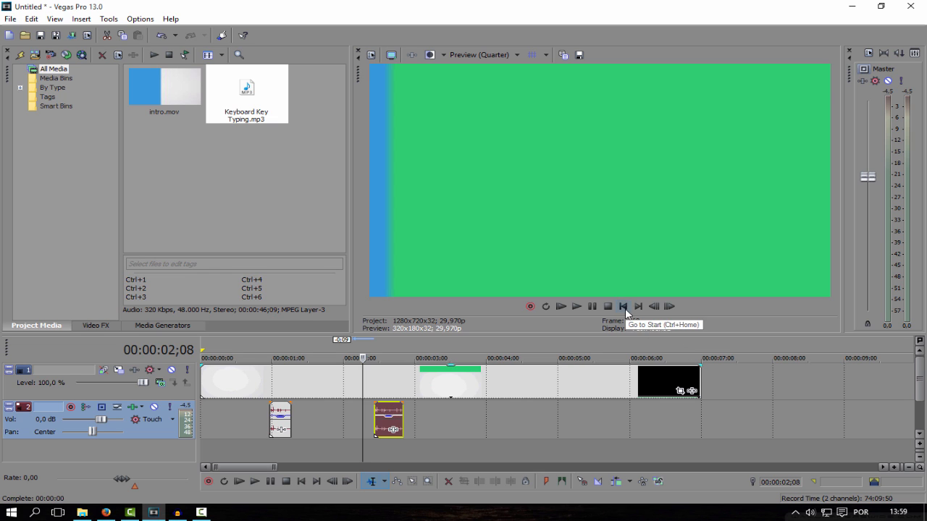
pyautogui.click(622, 307)
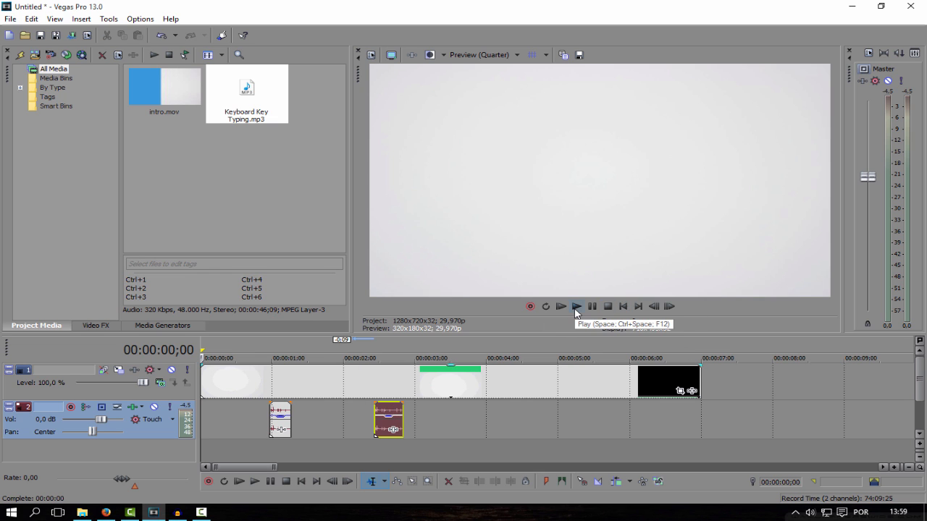
pyautogui.click(576, 306)
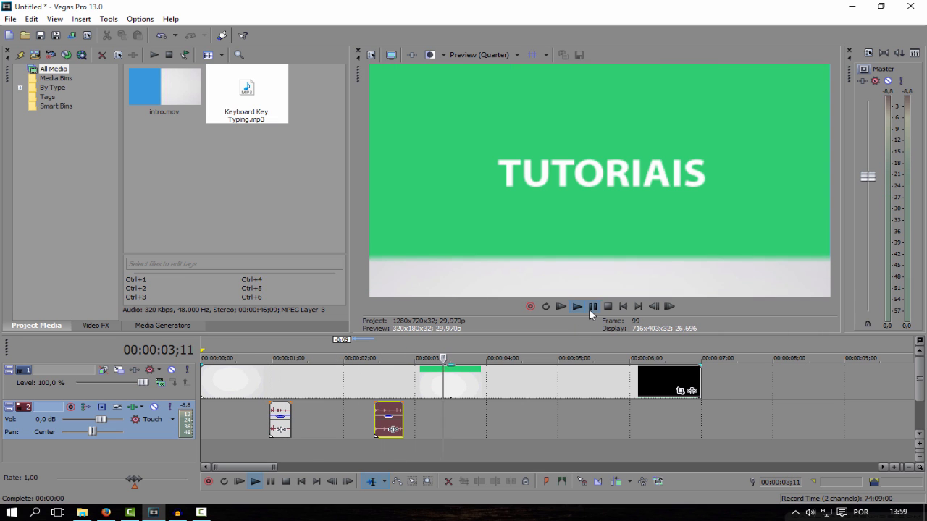
pyautogui.click(590, 309)
# - Find where the logo enters at 00:00:03;23 and import beat.wav from the Intro Vinheta folder into the project media
pyautogui.moveTo(448, 429); pyautogui.dragTo(469, 419)
pyautogui.hotkey('alt', 'Tab')
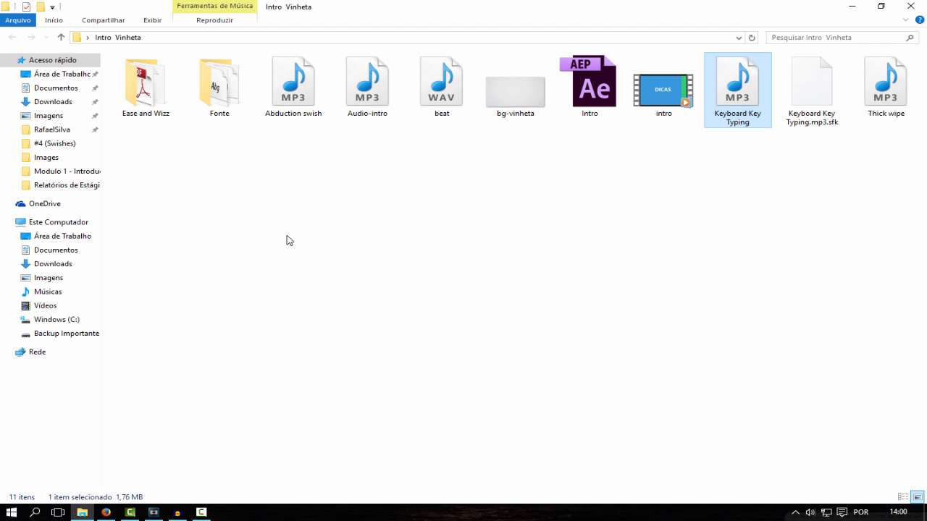
pyautogui.click(863, 270)
pyautogui.moveTo(442, 87); pyautogui.dragTo(165, 167)
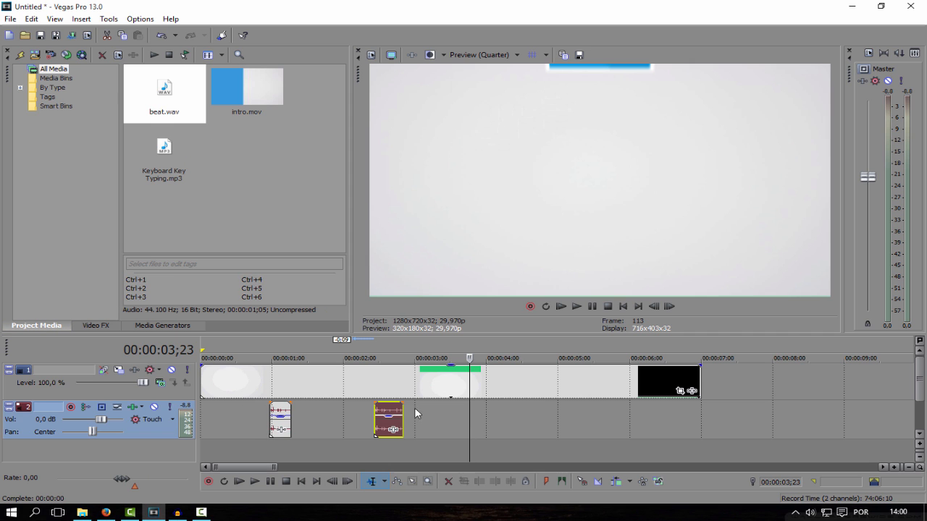
# - Place beat.wav on the audio track with its first beat at 00:00:03;29, where the logo drops in, and split it at 00:00:04;04
pyautogui.moveTo(469, 411)
pyautogui.mouseDown()
pyautogui.moveTo(455, 410)
pyautogui.moveTo(484, 410)
pyautogui.mouseUp()
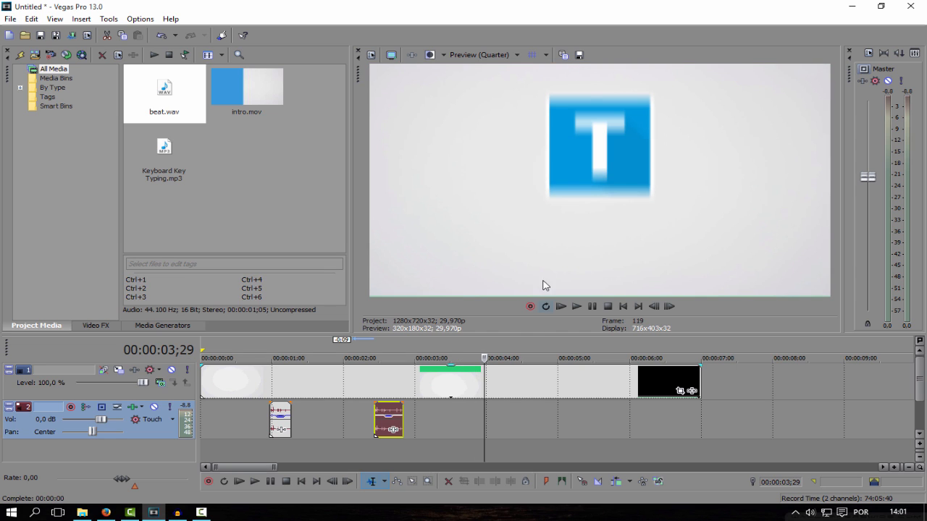
pyautogui.moveTo(181, 98); pyautogui.dragTo(550, 414)
pyautogui.press('s')
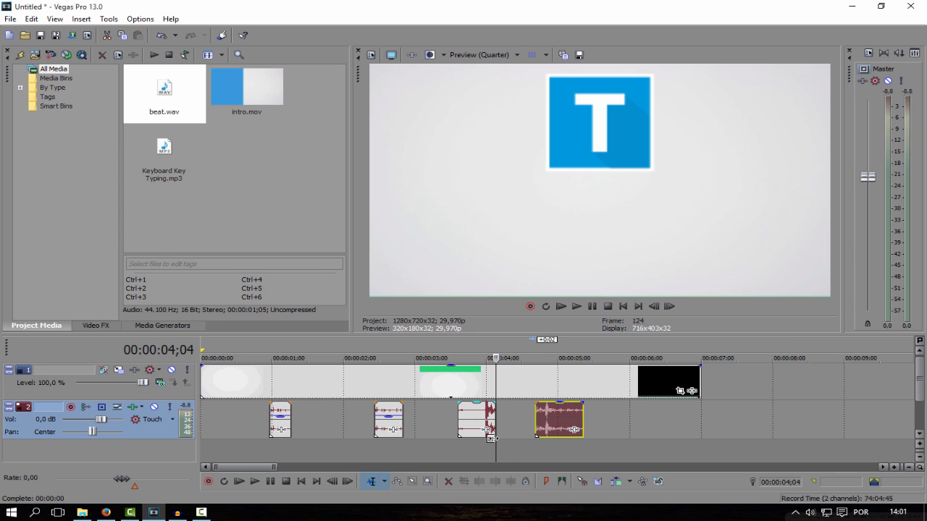
# - Move the second beat piece to start at 00:00:04;08, matching the logo's next bounce
pyautogui.moveTo(494, 441); pyautogui.dragTo(505, 448)
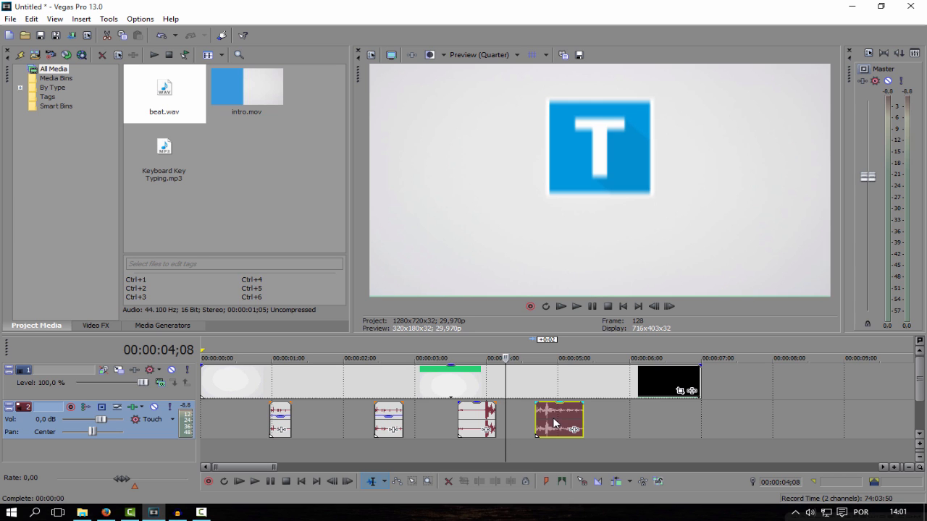
pyautogui.moveTo(555, 423); pyautogui.dragTo(533, 449)
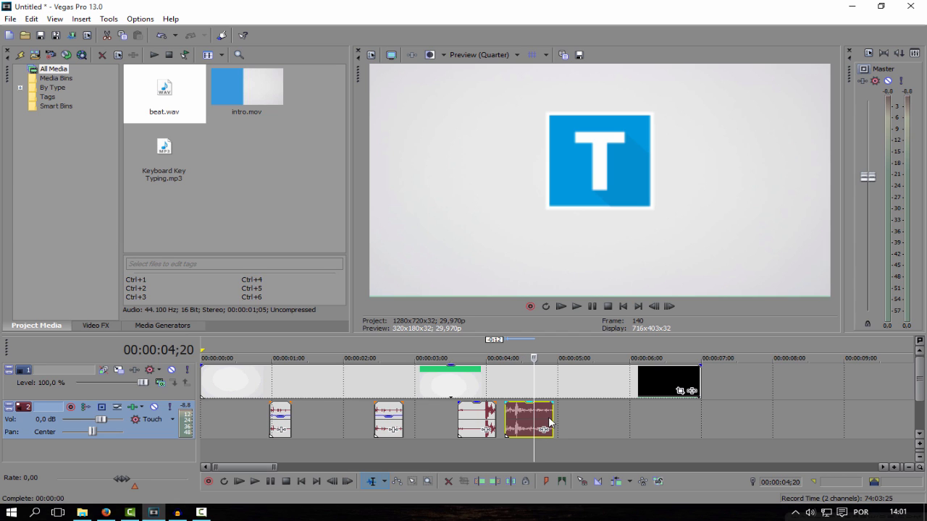
# - Split the second beat piece at 00:00:04;20 and delete the part after the cut
pyautogui.press('s')
pyautogui.click(543, 422)
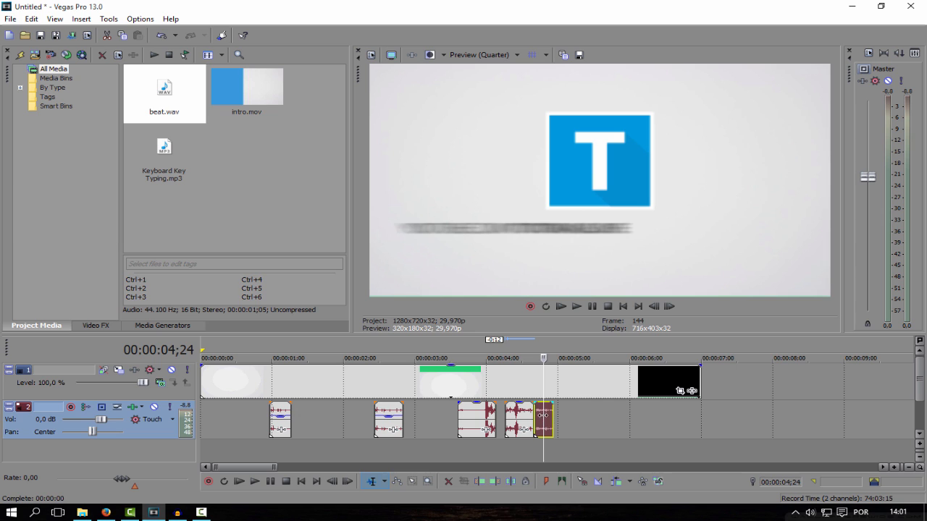
pyautogui.press('Delete')
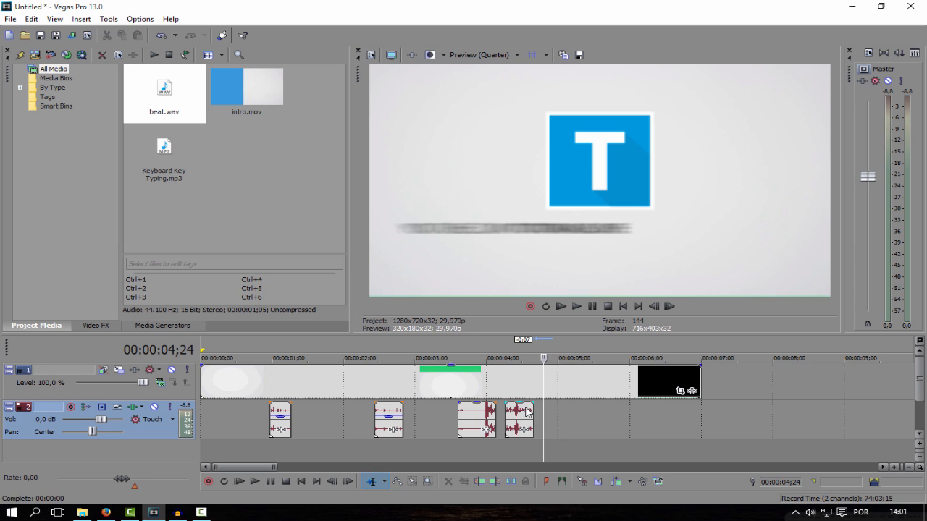
# - Lower the gain of both beat clips under the logo animation
pyautogui.moveTo(523, 407); pyautogui.dragTo(517, 424)
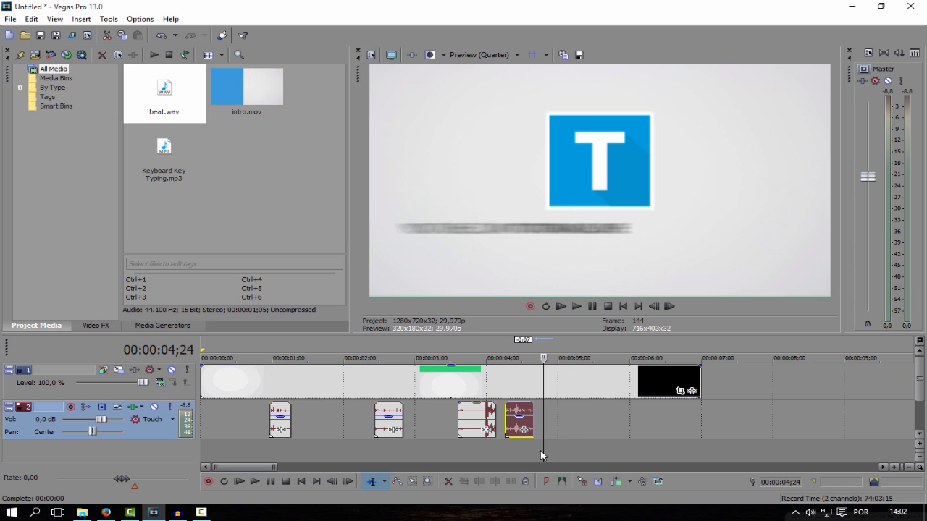
pyautogui.moveTo(546, 452); pyautogui.dragTo(484, 452)
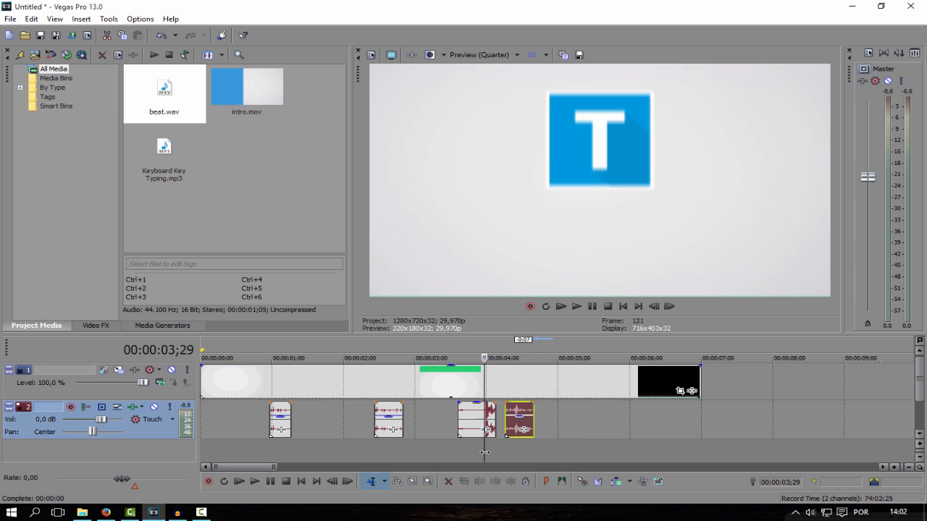
pyautogui.click(467, 422)
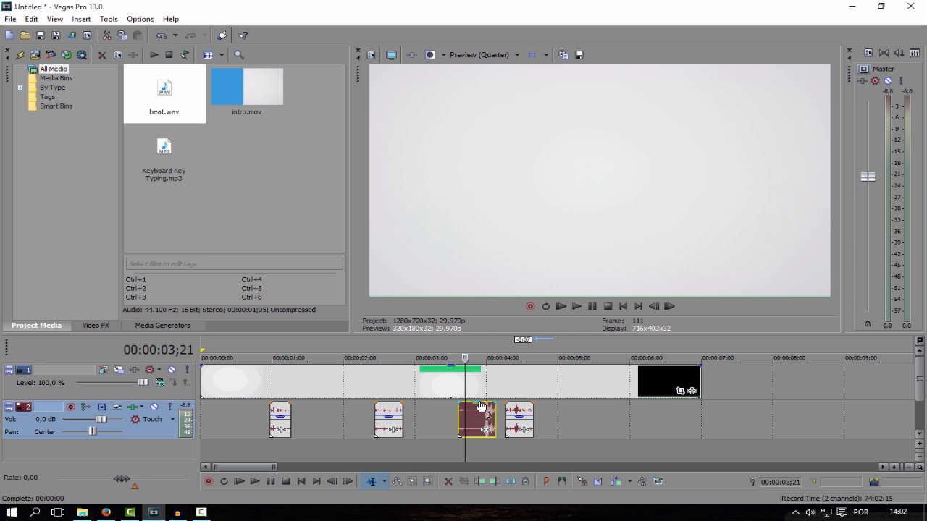
pyautogui.moveTo(477, 406); pyautogui.dragTo(476, 419)
# - Play the intro twice from the start to check how the beats match the logo's bounces
pyautogui.click(302, 482)
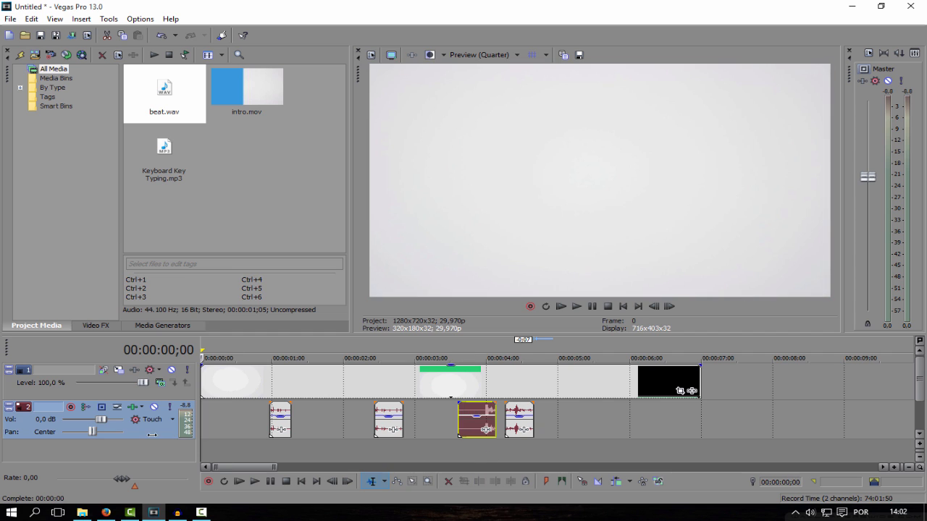
pyautogui.click(577, 307)
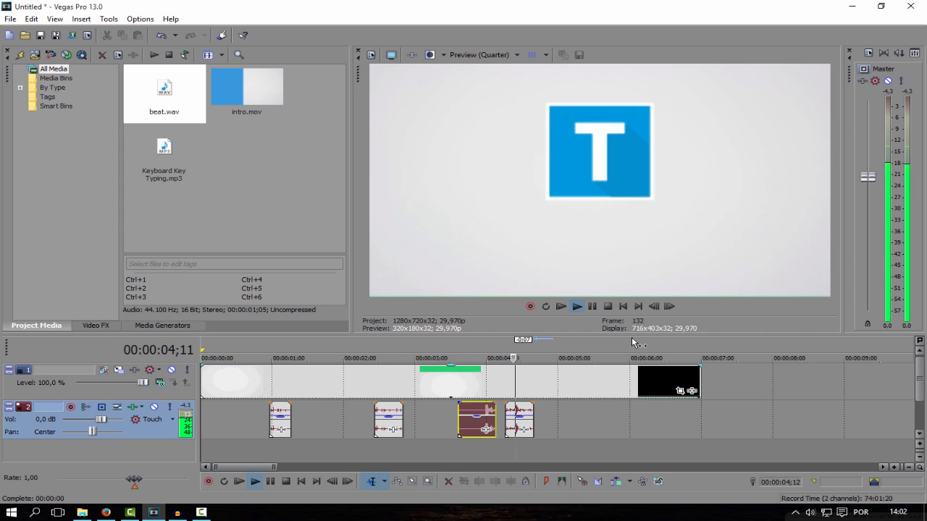
pyautogui.click(594, 308)
pyautogui.moveTo(566, 411); pyautogui.dragTo(479, 409)
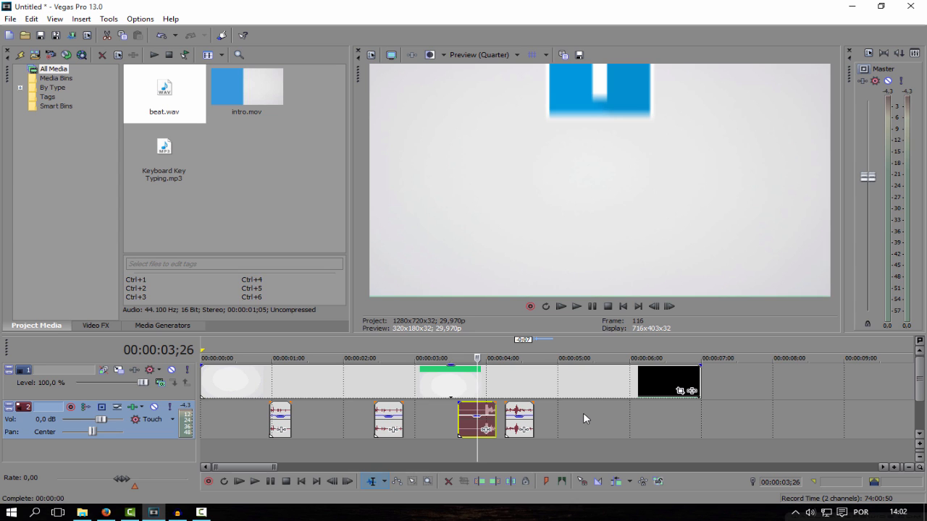
pyautogui.moveTo(477, 385); pyautogui.dragTo(183, 383)
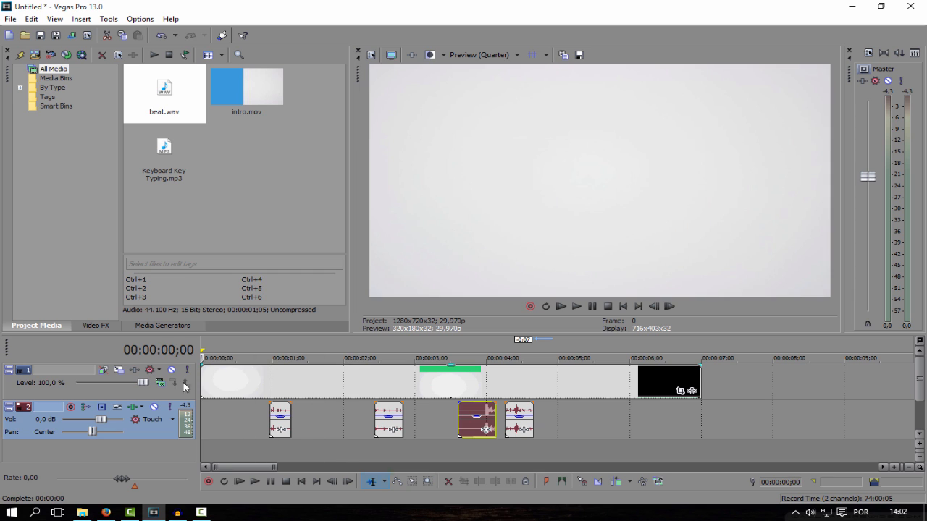
pyautogui.click(579, 307)
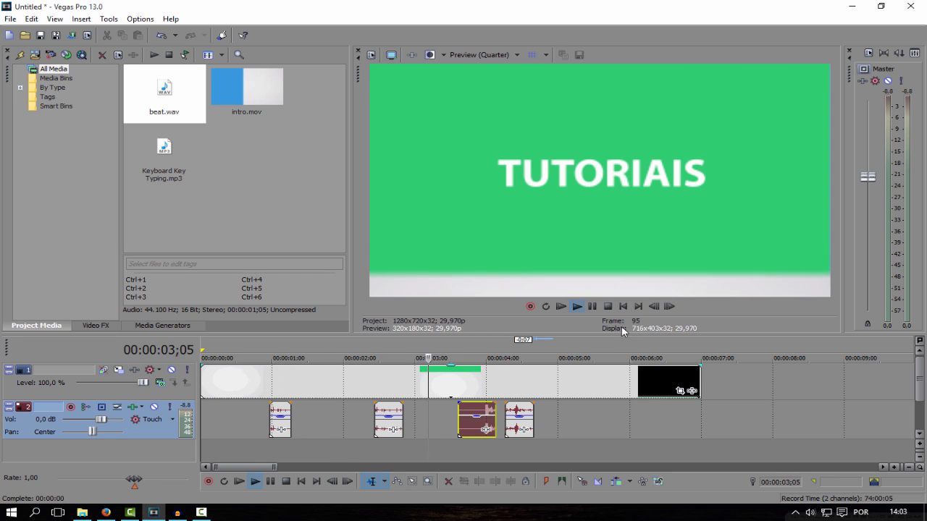
pyautogui.click(593, 308)
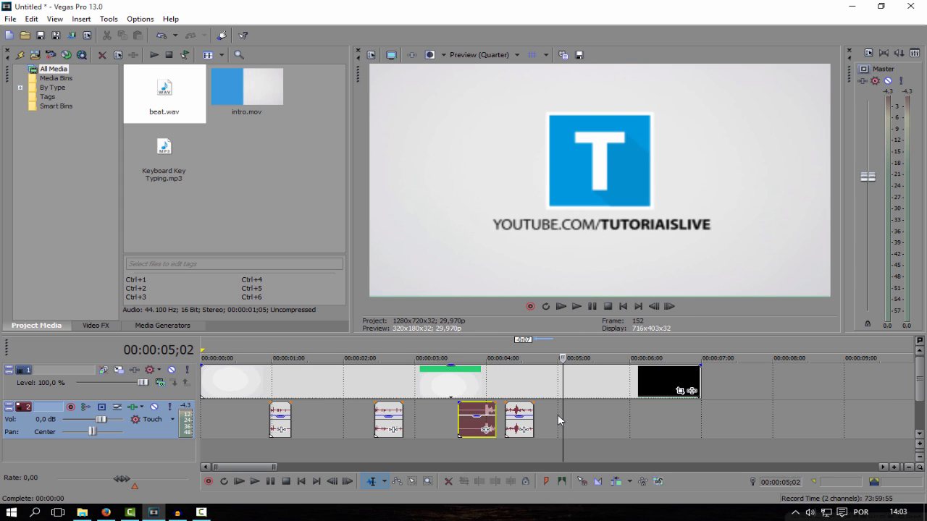
# - Shift the second beat clip two frames later so it starts at 00:00:04;10, matching the logo's bounce
pyautogui.moveTo(562, 414); pyautogui.dragTo(501, 414)
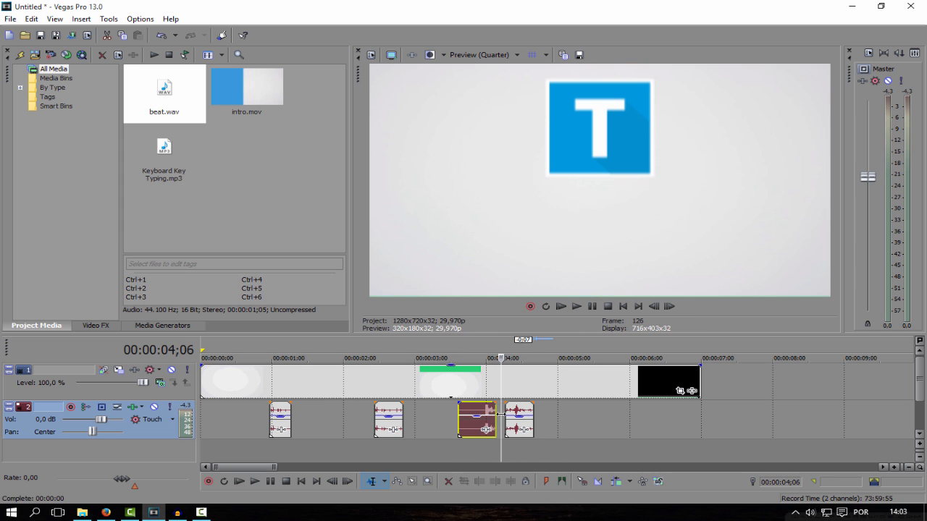
pyautogui.click(514, 411)
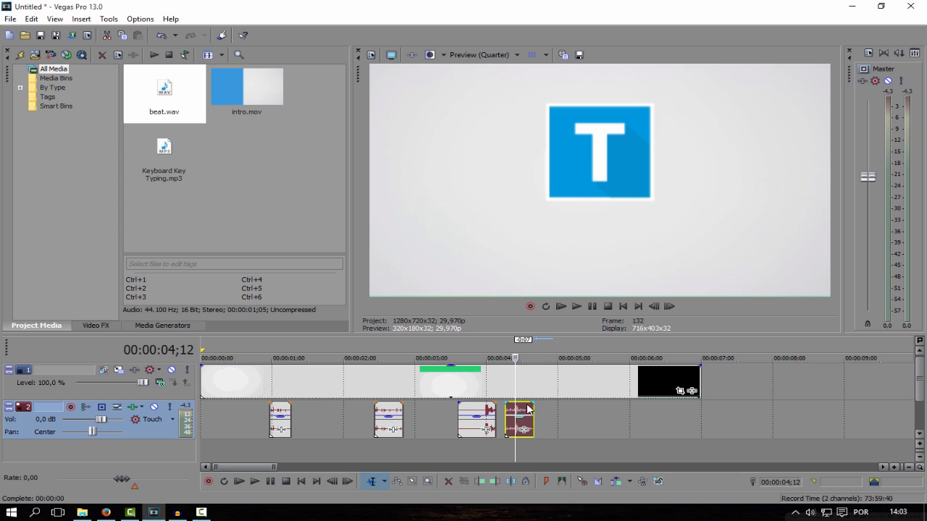
pyautogui.press('Left')
pyautogui.press('Left')
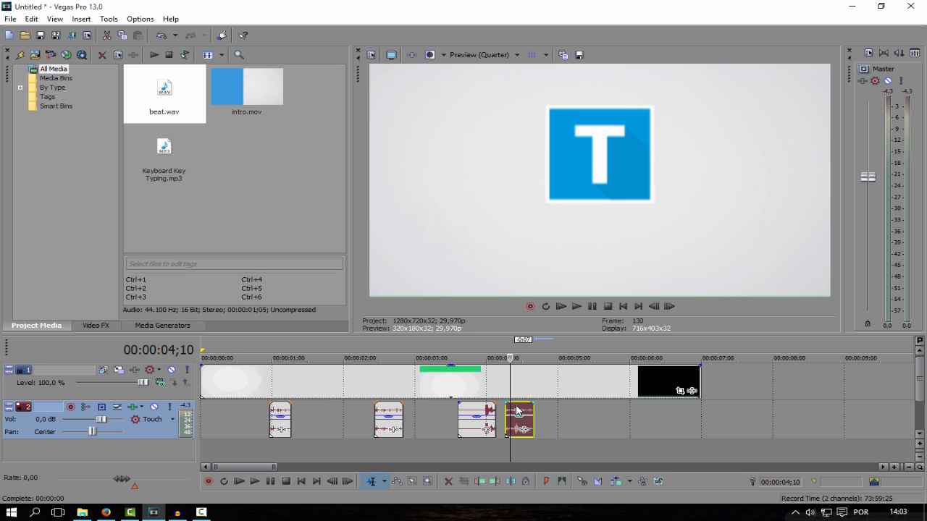
pyautogui.moveTo(518, 411); pyautogui.dragTo(541, 380)
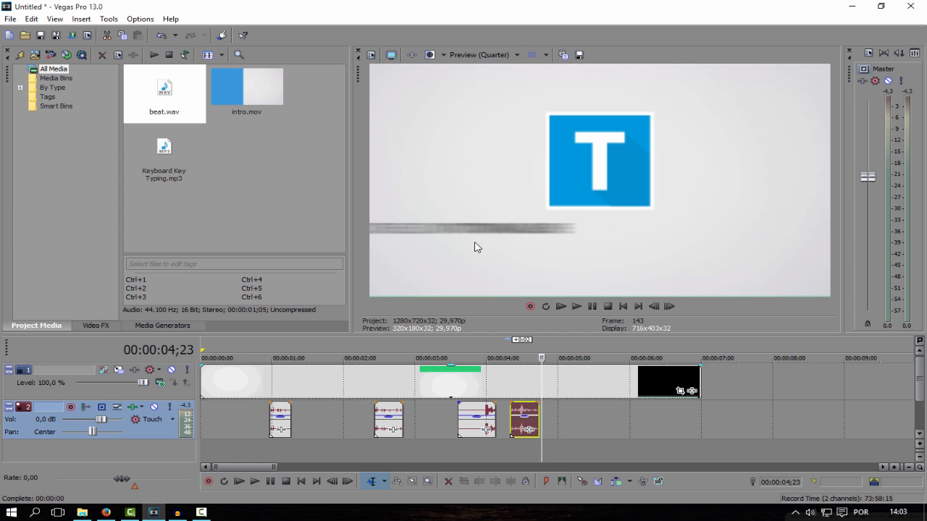
# - Import Thick wipe.mp3 and place it on the audio track at 00:00:04;23, where the channel address slides in
pyautogui.click(81, 512)
pyautogui.moveTo(141, 163); pyautogui.dragTo(212, 177)
pyautogui.moveTo(260, 161); pyautogui.dragTo(588, 454)
# - Cut the Thick wipe clip at 00:00:05;13, delete the leftover part and lower the remaining clip's gain
pyautogui.click(548, 454)
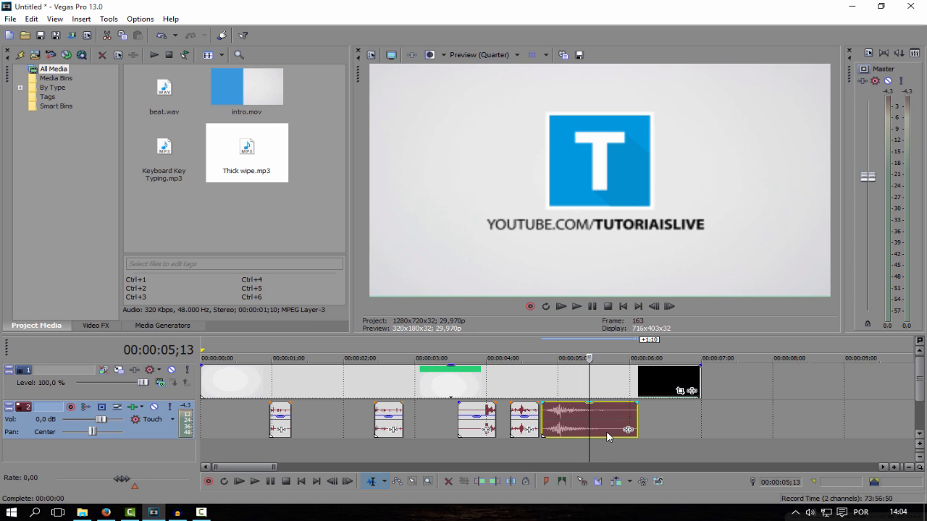
pyautogui.press('s')
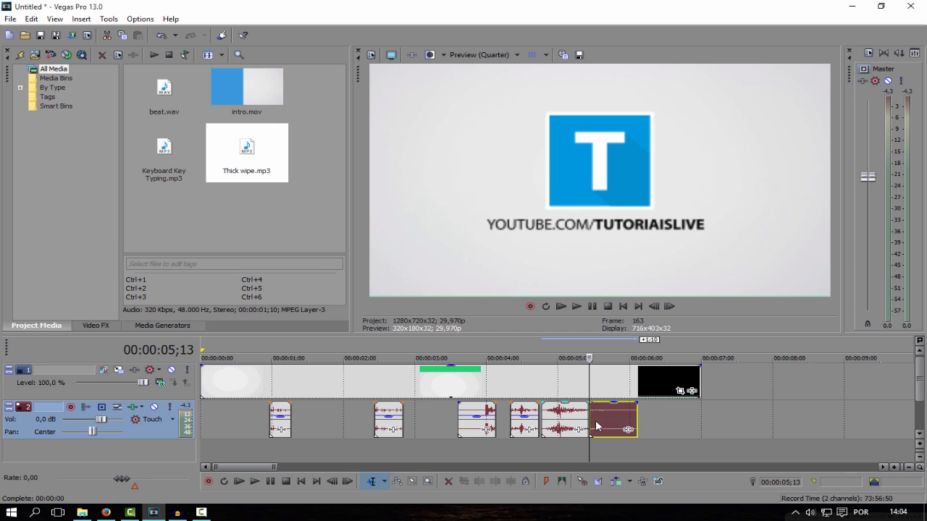
pyautogui.moveTo(595, 426); pyautogui.dragTo(630, 422)
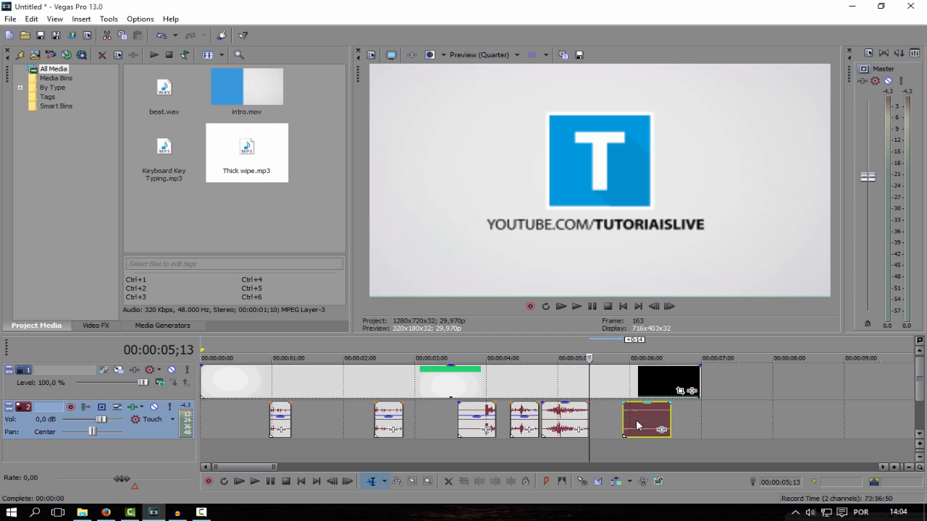
pyautogui.press('Delete')
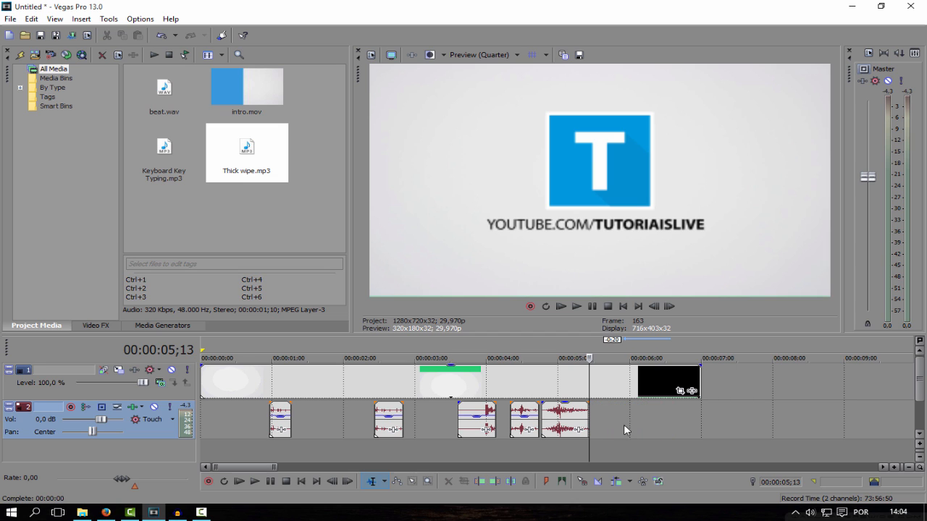
pyautogui.click(567, 407)
pyautogui.moveTo(567, 406); pyautogui.dragTo(569, 429)
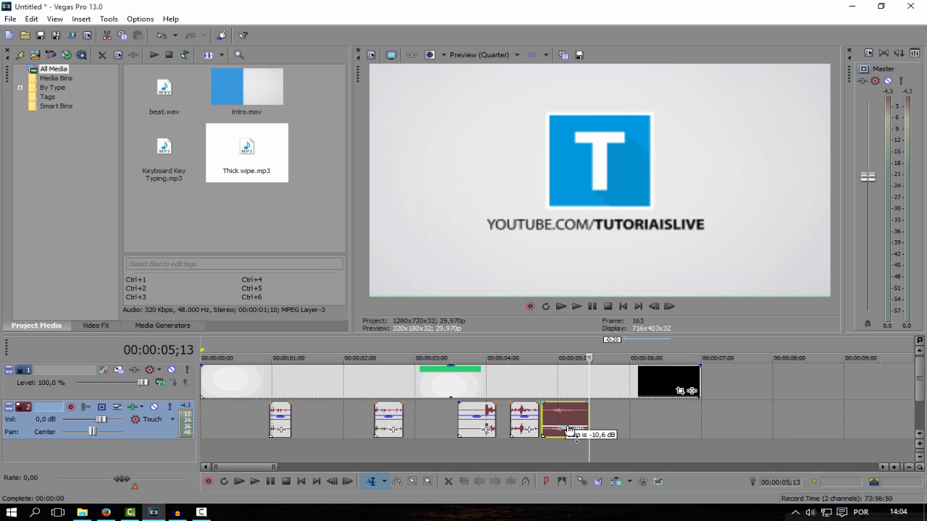
# - Play the intro from the start and replay the channel address section to check the wipe sound's timing and volume
pyautogui.click(623, 307)
pyautogui.click(575, 306)
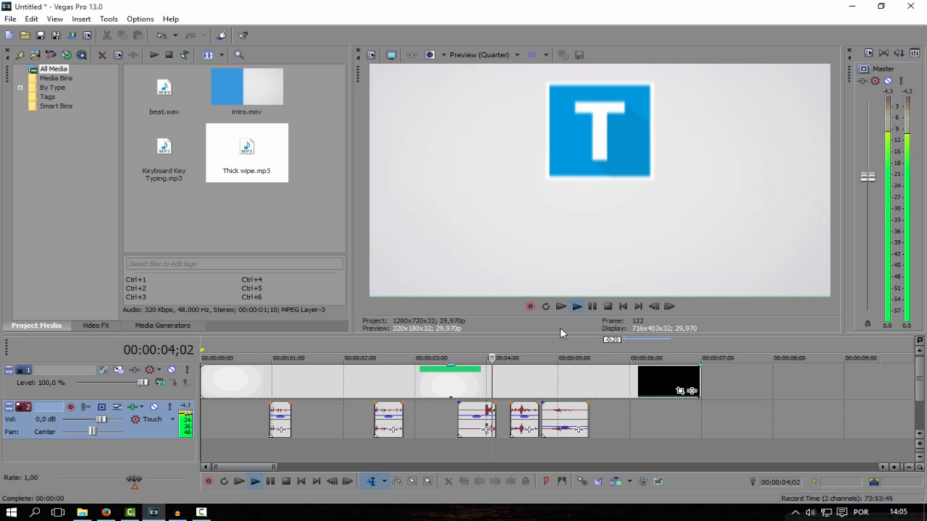
pyautogui.click(593, 308)
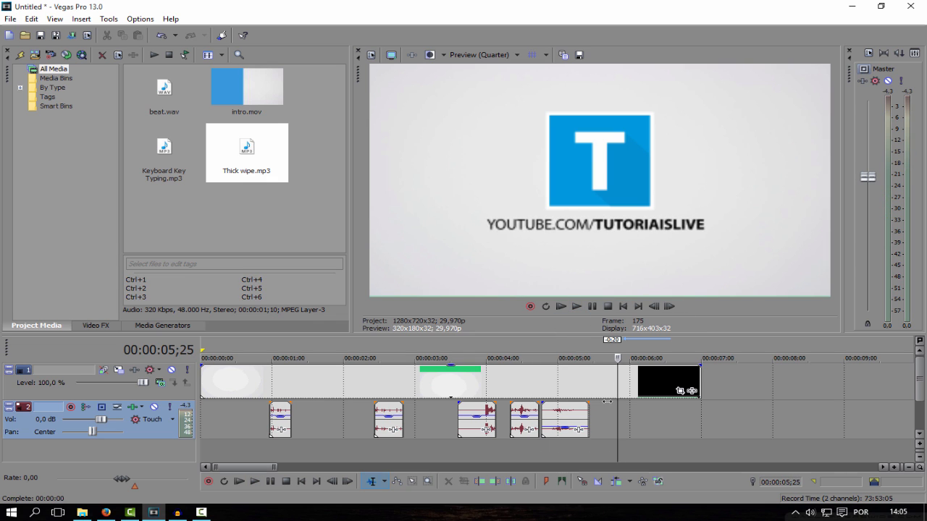
pyautogui.moveTo(616, 401); pyautogui.dragTo(539, 402)
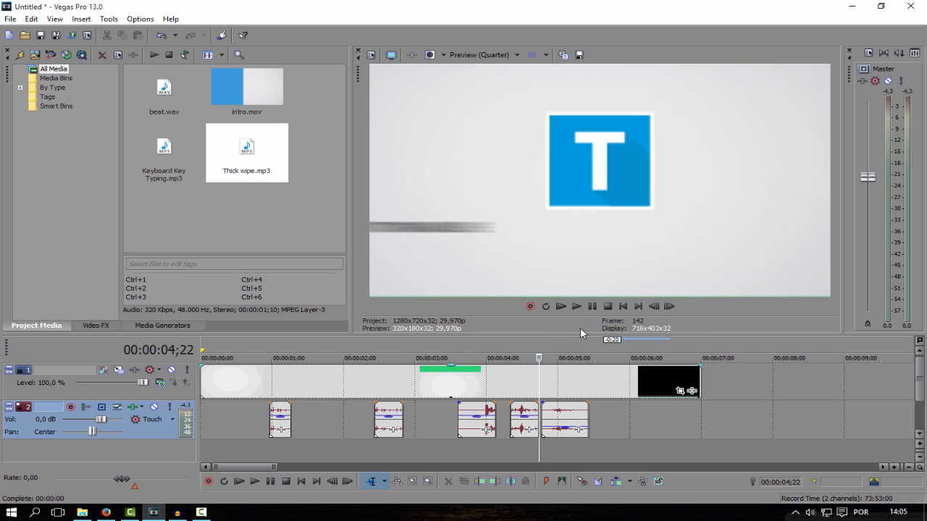
pyautogui.click(590, 311)
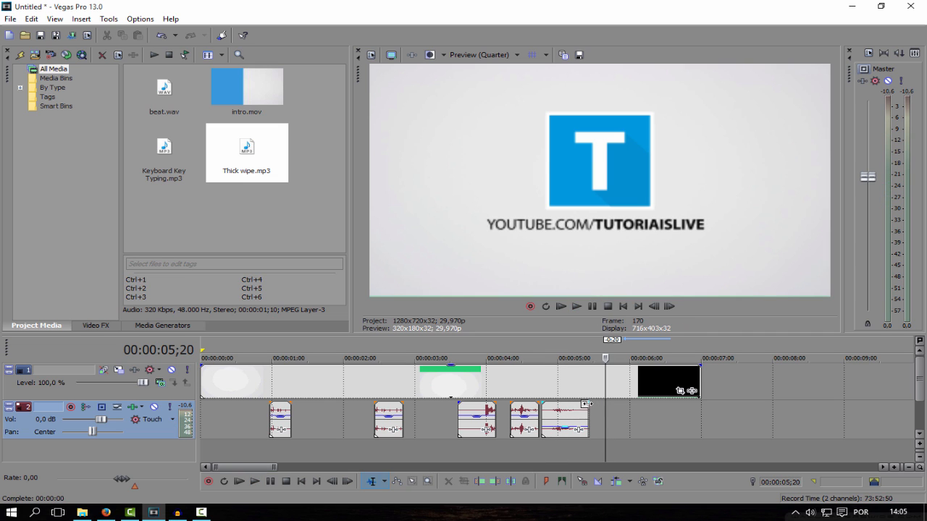
# - Import Abduction swish.mp3 and place it on the effects audio track so it spans 00:00:06;25, where the black closing transition begins
pyautogui.moveTo(613, 415); pyautogui.dragTo(691, 410)
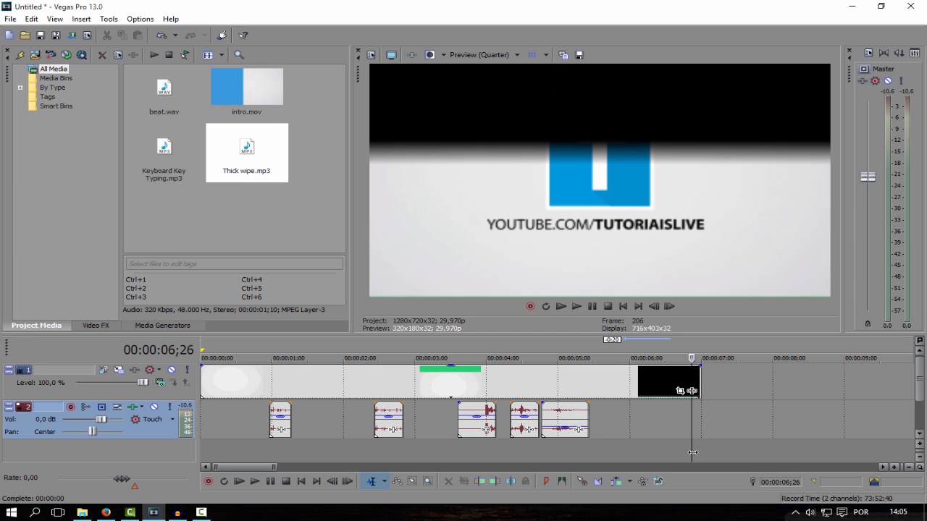
pyautogui.moveTo(691, 452); pyautogui.dragTo(689, 451)
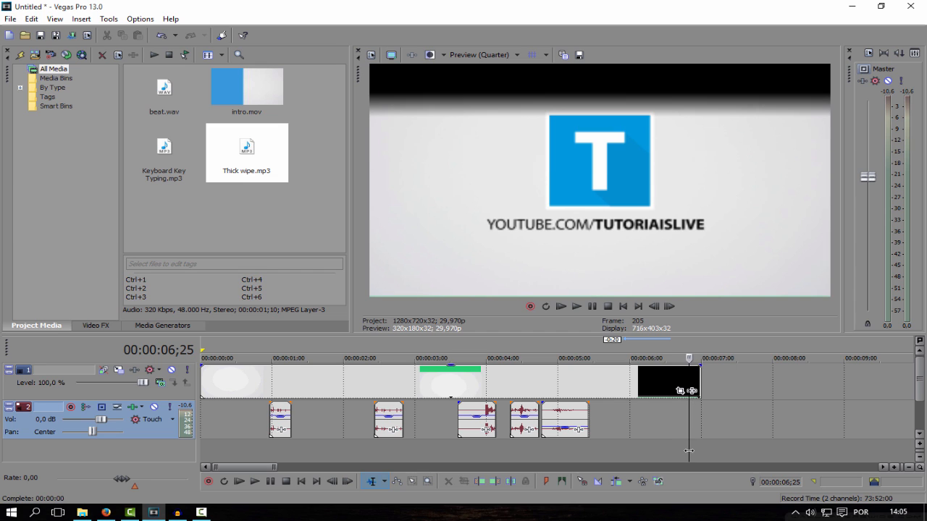
pyautogui.moveTo(691, 451)
pyautogui.mouseDown()
pyautogui.moveTo(702, 449)
pyautogui.moveTo(689, 449)
pyautogui.mouseUp()
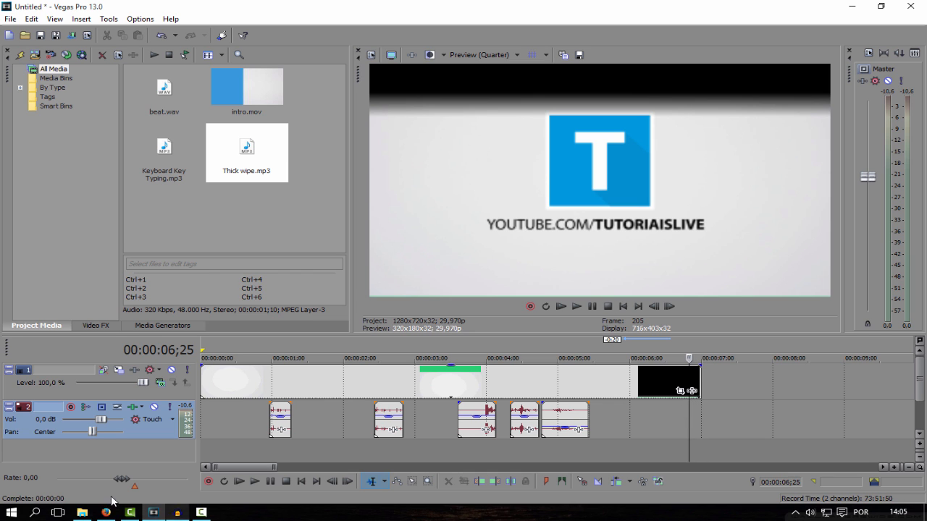
pyautogui.click(81, 512)
pyautogui.moveTo(293, 84); pyautogui.dragTo(174, 405)
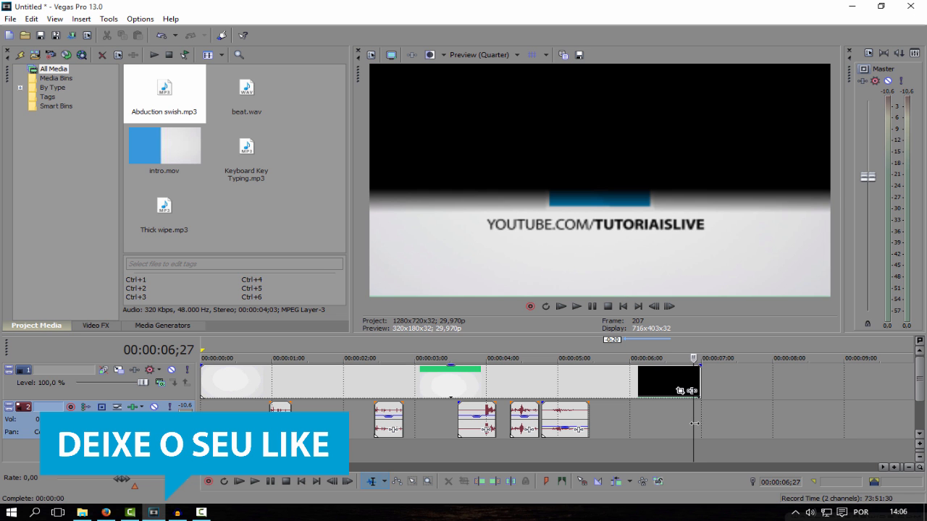
pyautogui.moveTo(694, 423); pyautogui.dragTo(678, 423)
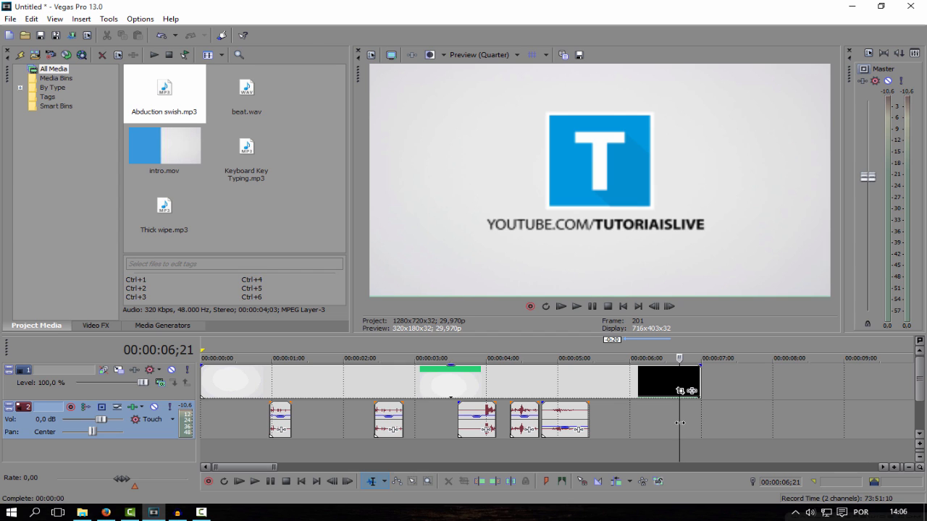
pyautogui.moveTo(680, 423); pyautogui.dragTo(689, 423)
pyautogui.moveTo(183, 100); pyautogui.dragTo(730, 414)
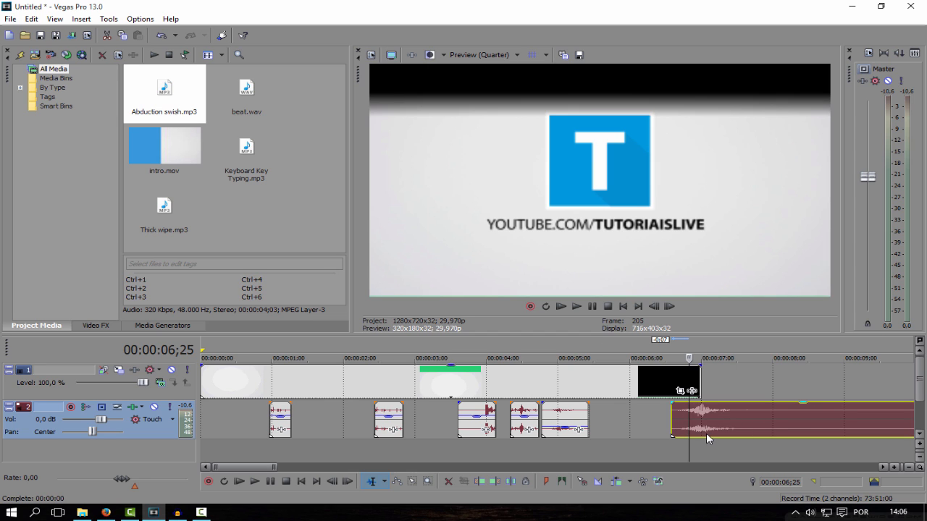
# - Split the Abduction swish clip at 00:00:06;25 and delete the part before it
pyautogui.press('s')
pyautogui.click(677, 423)
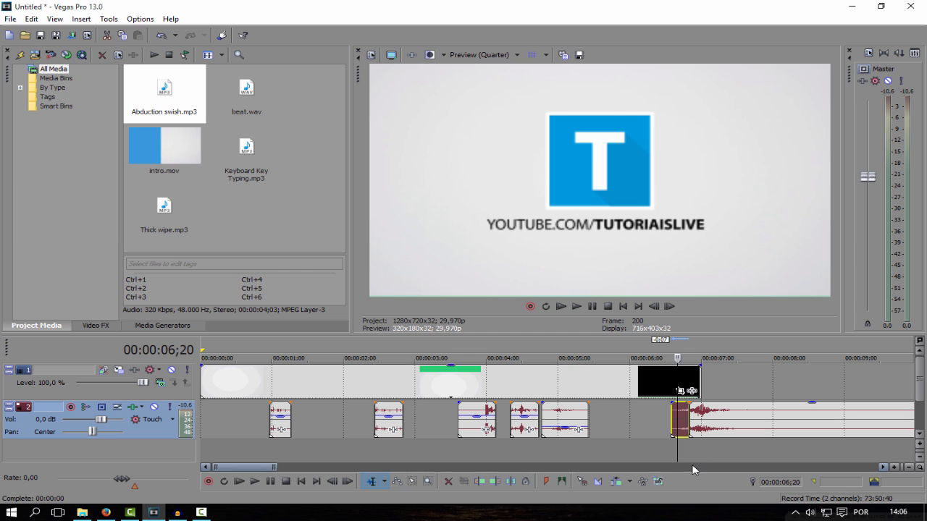
pyautogui.press('Delete')
# - Split the Abduction swish clip at 00:00:07;00, the end of the intro video, and delete everything after it
pyautogui.moveTo(679, 455); pyautogui.dragTo(699, 450)
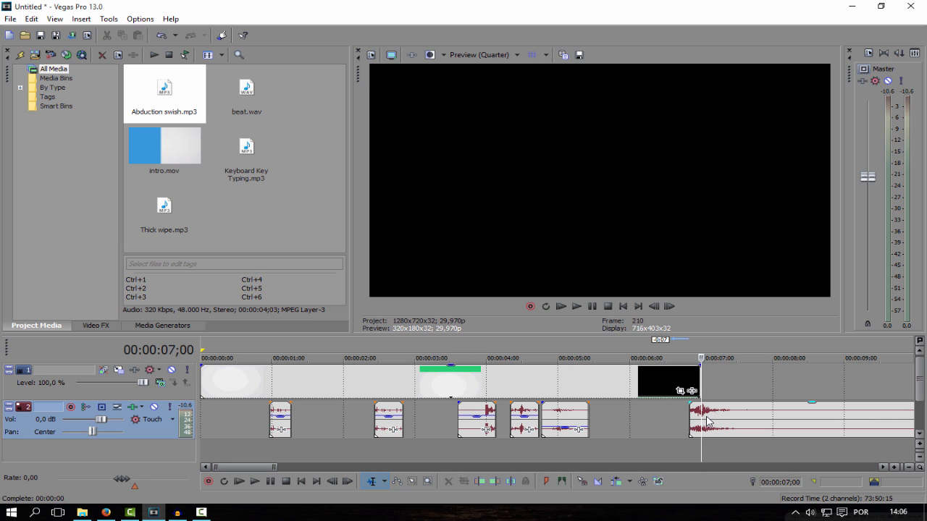
pyautogui.click(708, 422)
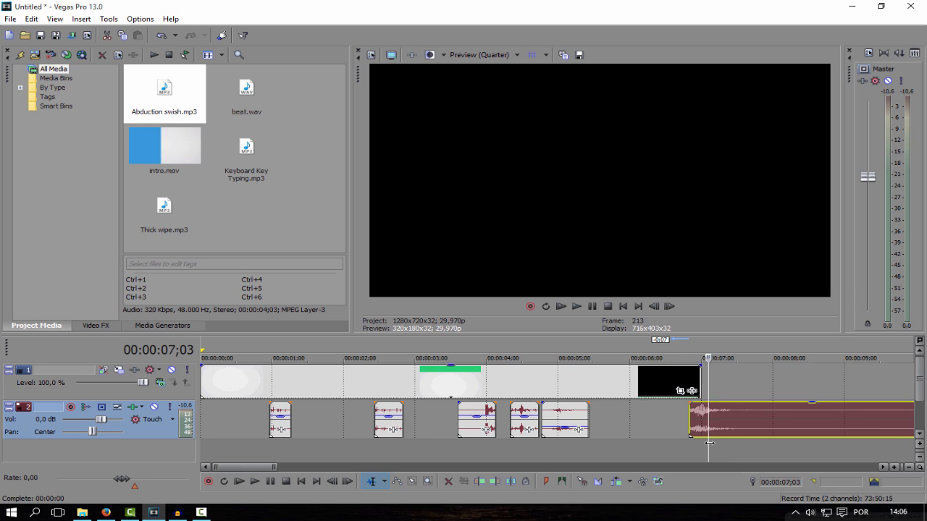
pyautogui.moveTo(709, 443); pyautogui.dragTo(702, 442)
pyautogui.press('s')
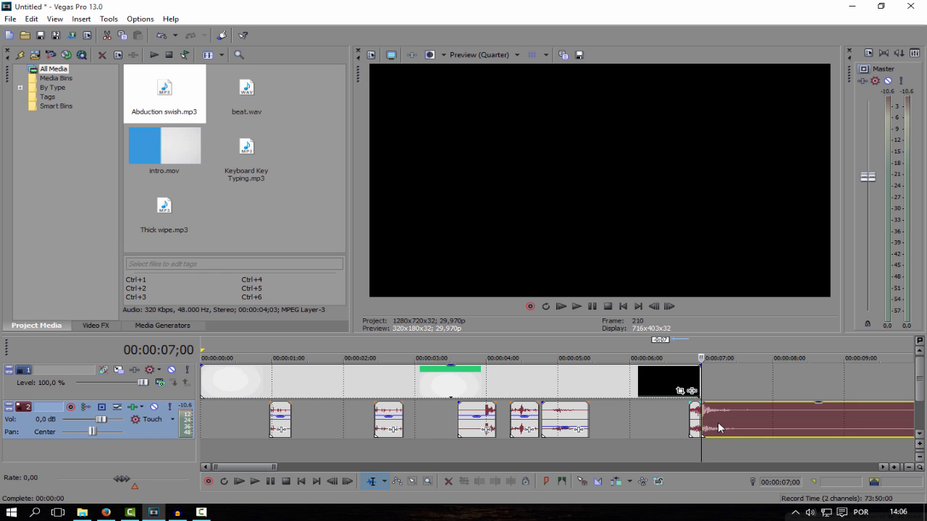
pyautogui.click(717, 422)
pyautogui.press('Delete')
pyautogui.moveTo(717, 442); pyautogui.dragTo(701, 443)
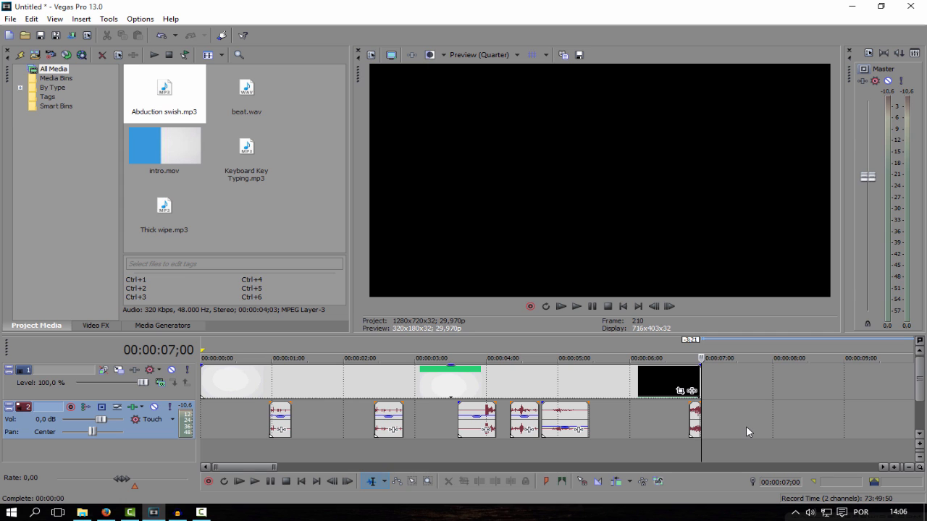
# - Lower the gain of the trimmed Abduction swish clip to about -17.6 dB
pyautogui.scroll(8, 745, 426)
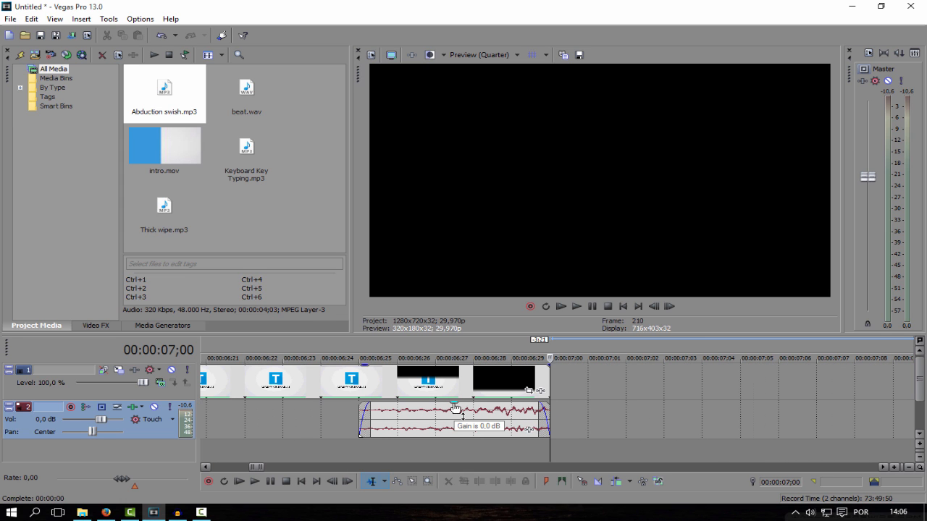
pyautogui.moveTo(456, 408); pyautogui.dragTo(455, 437)
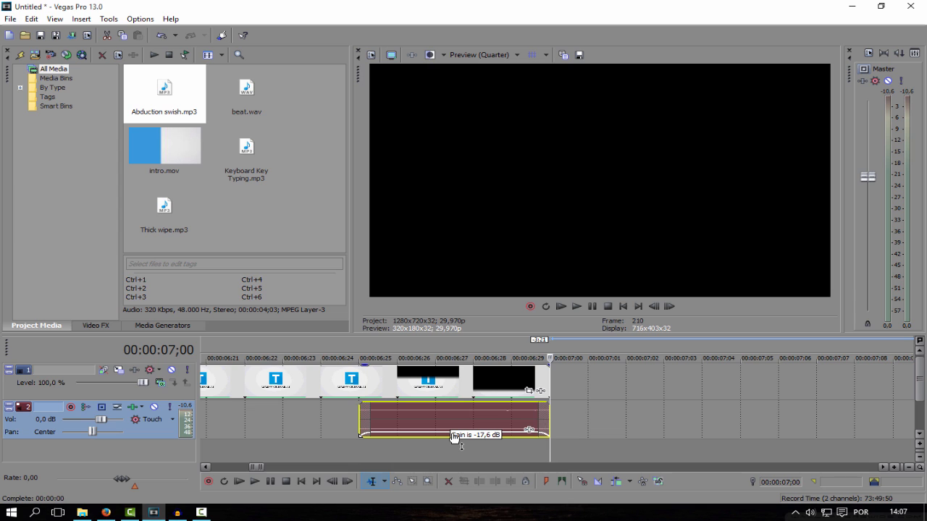
pyautogui.moveTo(454, 437); pyautogui.dragTo(454, 437)
# - Play the whole intro from the start and replay its closing transition to check the swish sound
pyautogui.scroll(-5, 596, 398)
pyautogui.scroll(-3, 603, 400)
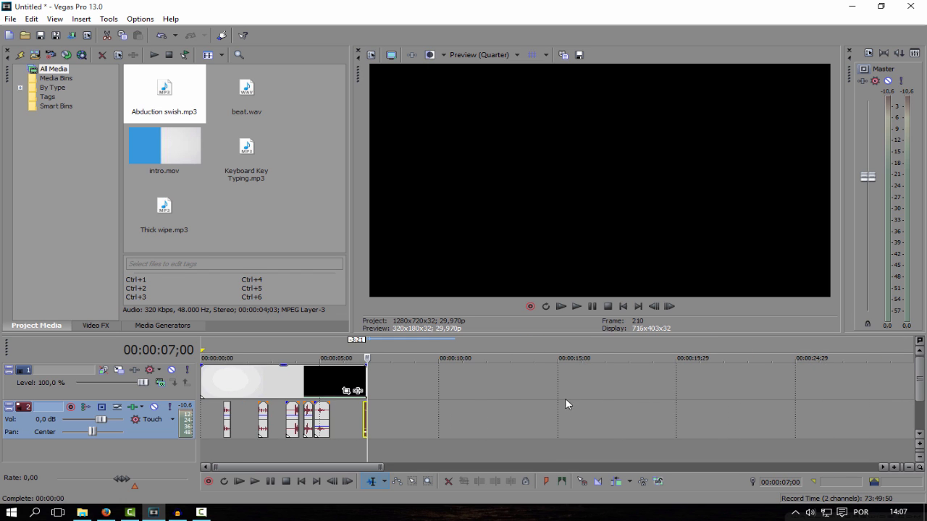
pyautogui.scroll(3, 566, 402)
pyautogui.click(623, 307)
pyautogui.click(565, 305)
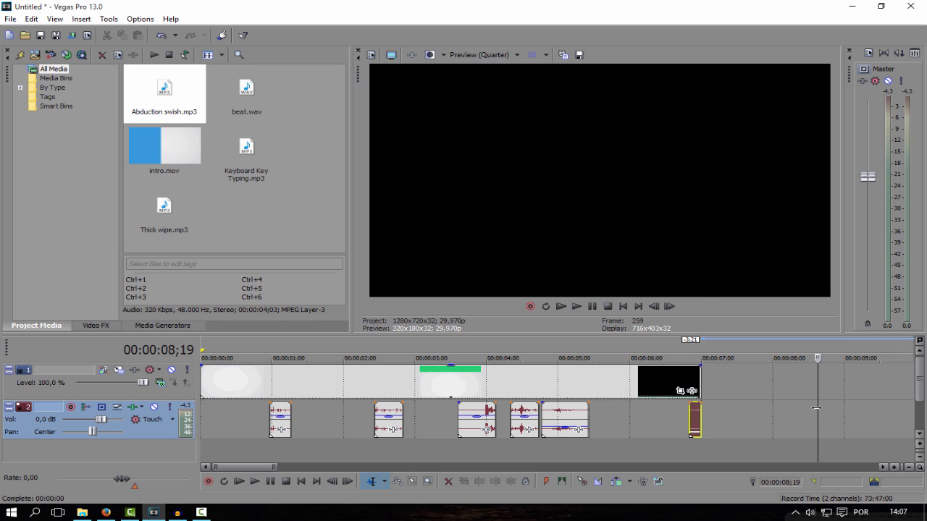
pyautogui.moveTo(816, 408); pyautogui.dragTo(677, 402)
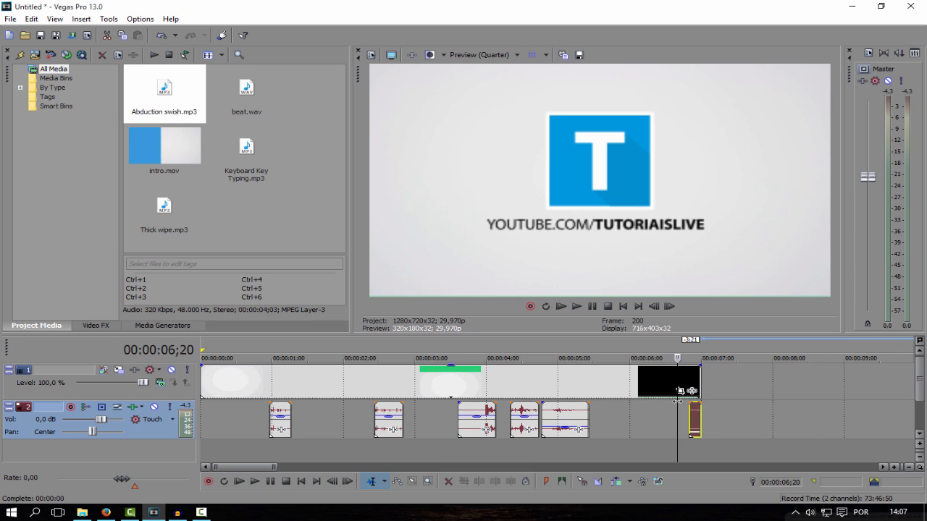
pyautogui.click(576, 307)
pyautogui.click(591, 308)
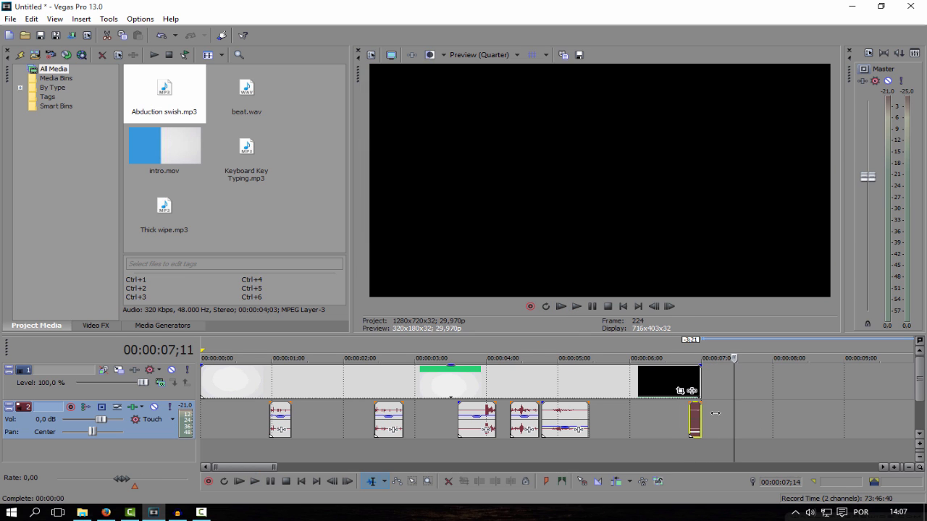
pyautogui.moveTo(715, 413); pyautogui.dragTo(670, 402)
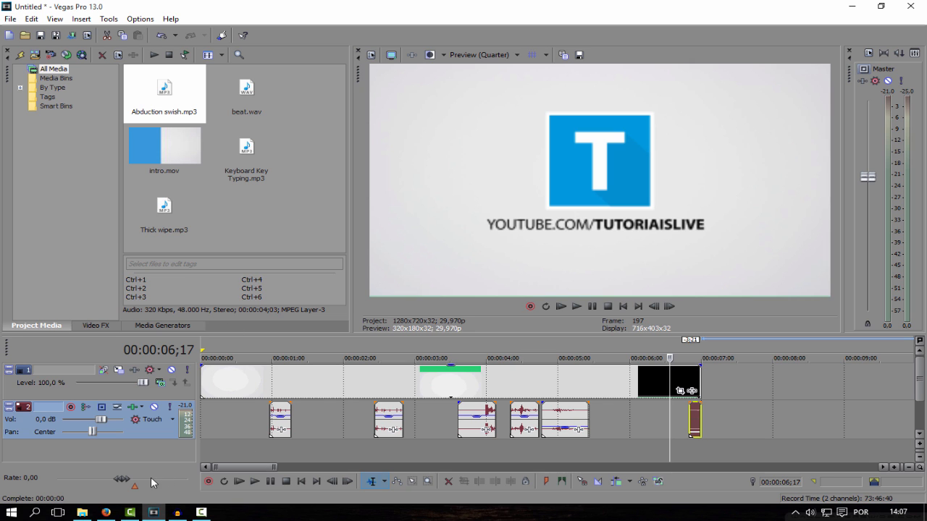
# - Import Audio-intro.mp3 and place it on a new audio track at the start of the timeline as background music
pyautogui.moveTo(82, 512)
pyautogui.click(80, 452)
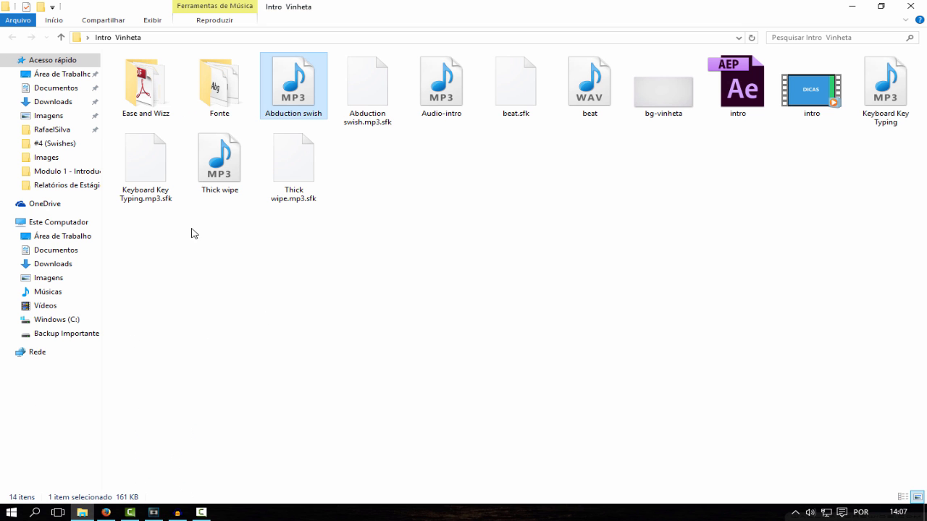
pyautogui.moveTo(440, 102); pyautogui.dragTo(228, 210)
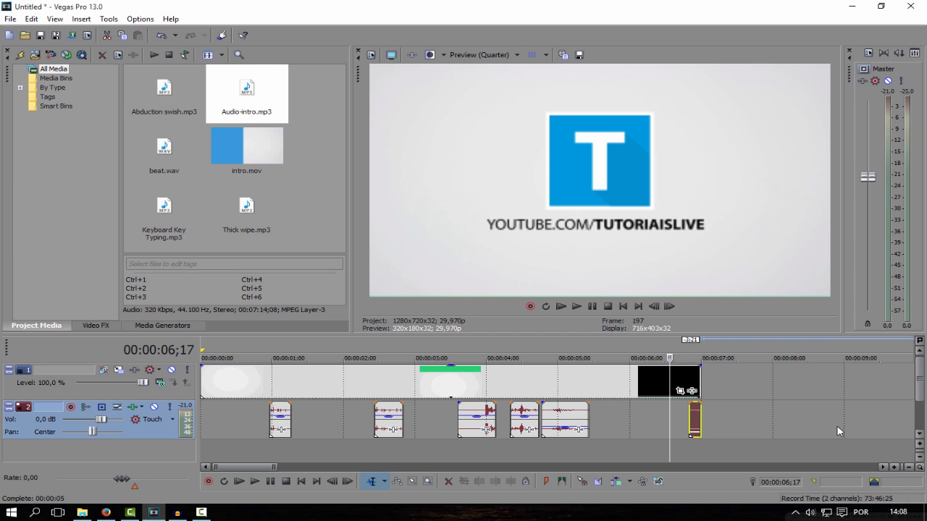
pyautogui.moveTo(668, 448); pyautogui.dragTo(194, 434)
pyautogui.moveTo(240, 103); pyautogui.dragTo(218, 435)
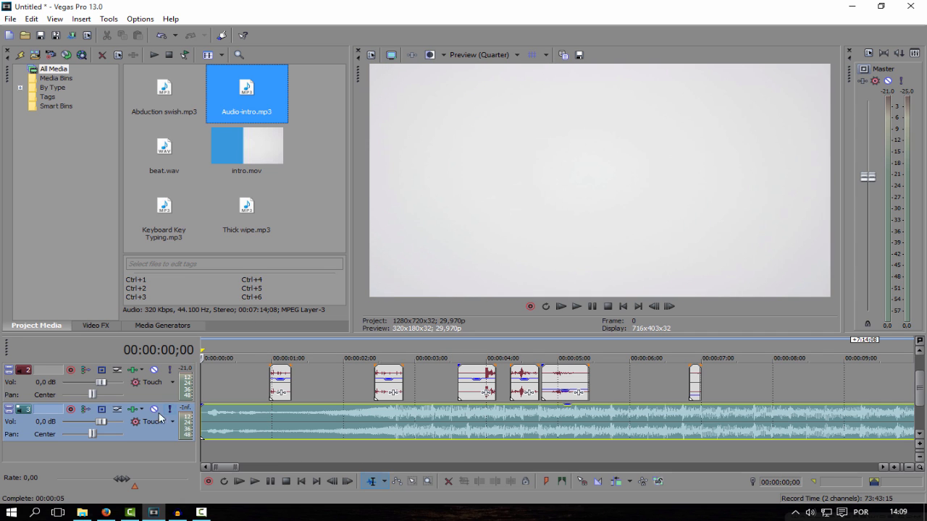
# - Split the background music at 00:00:02;13, delete its quiet opening and move the remaining part to the timeline start
pyautogui.click(203, 387)
pyautogui.press('space')
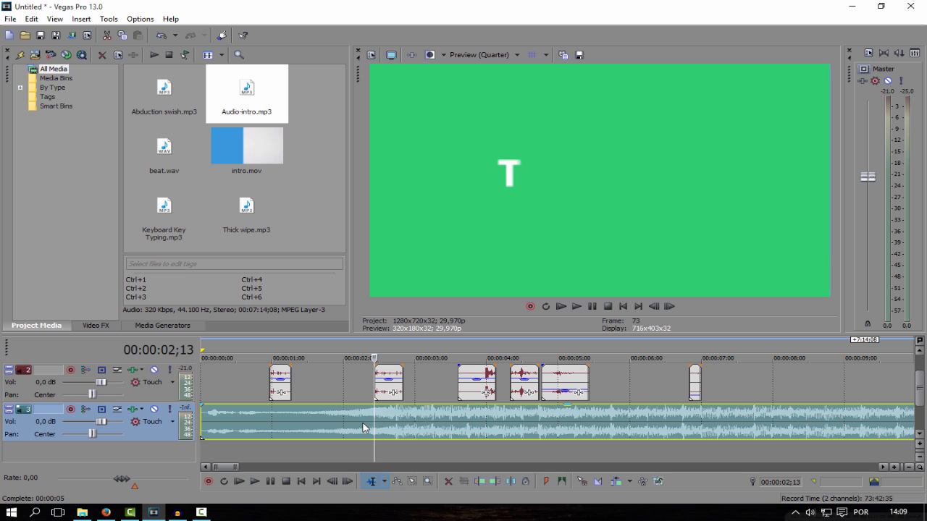
pyautogui.press('s')
pyautogui.click(328, 420)
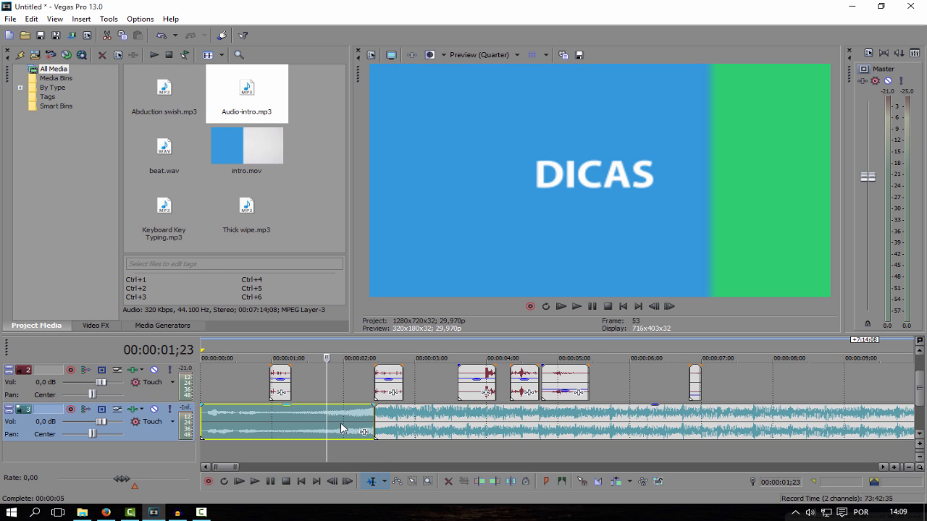
pyautogui.press('Delete')
pyautogui.moveTo(435, 425); pyautogui.dragTo(259, 423)
# - Split the background music at the end of the intro, about 00:00:07;01, and delete the remainder
pyautogui.click(336, 385)
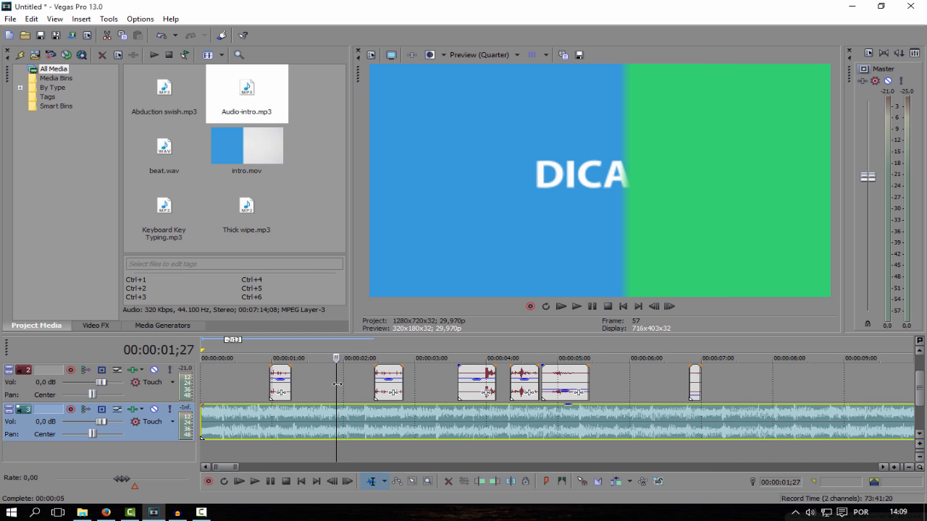
pyautogui.moveTo(337, 385); pyautogui.dragTo(701, 372)
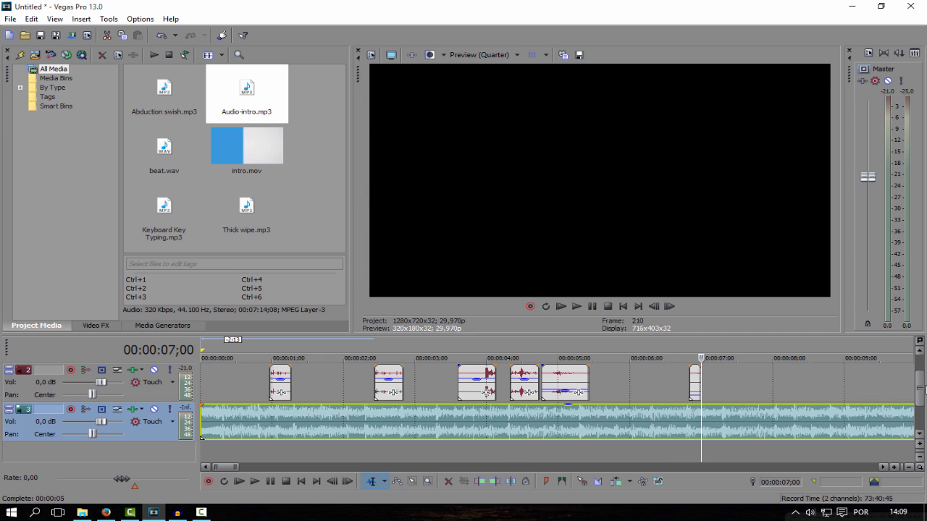
pyautogui.moveTo(921, 391); pyautogui.dragTo(921, 383)
pyautogui.scroll(-1, 890, 391)
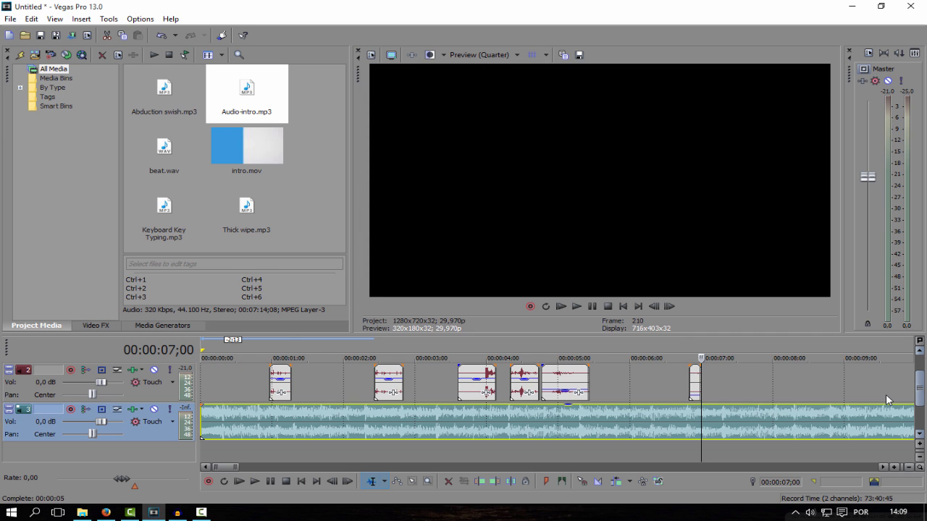
pyautogui.click(717, 425)
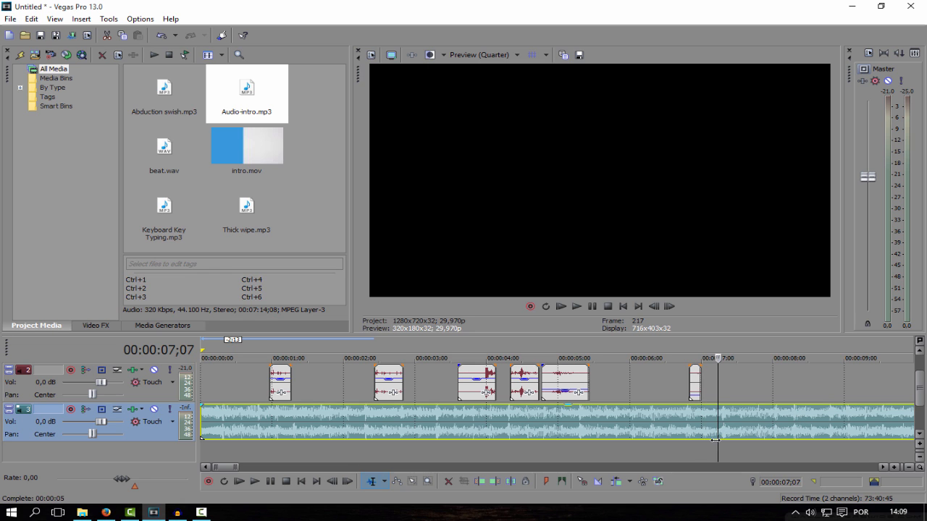
pyautogui.click(703, 433)
pyautogui.press('s')
pyautogui.click(734, 424)
pyautogui.press('Delete')
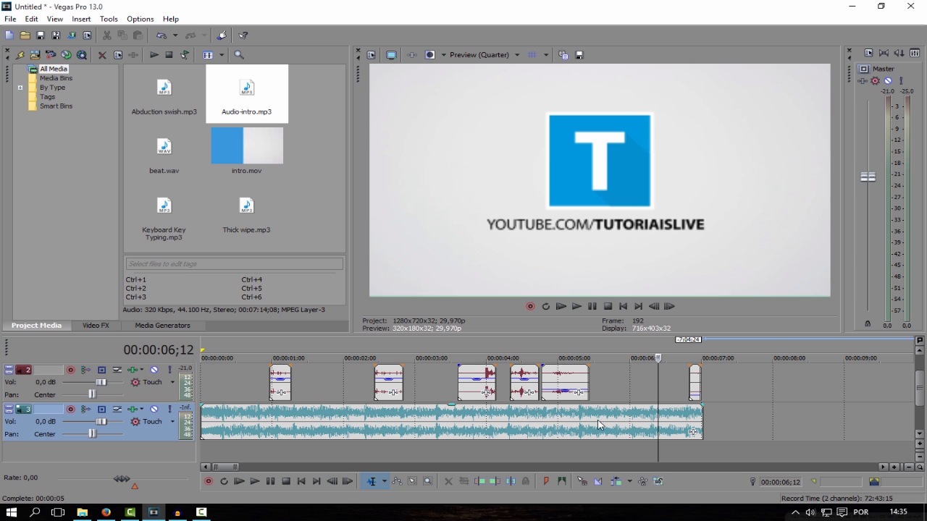
# - Add a fade-out of about 0.5 s and a fade-in of about 0.6 s to the background music, and lower its gain
pyautogui.click(614, 424)
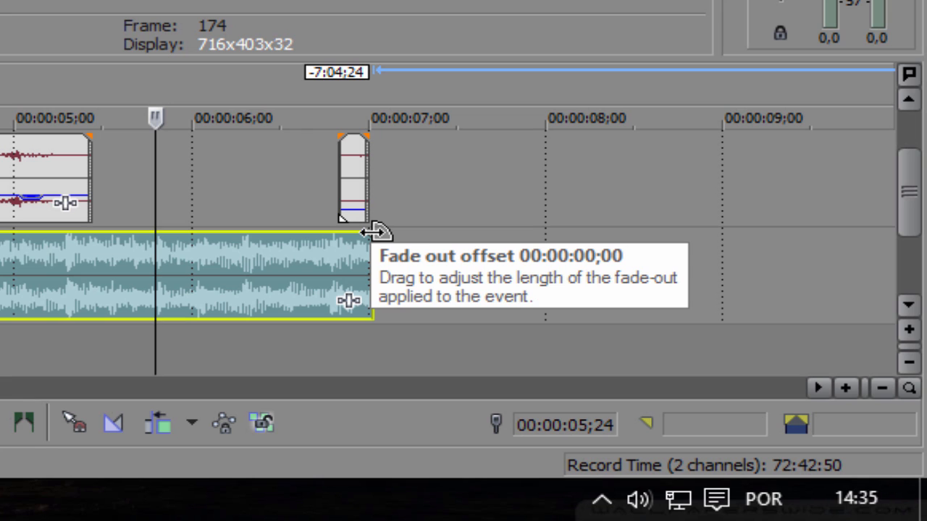
pyautogui.moveTo(371, 231); pyautogui.dragTo(296, 237)
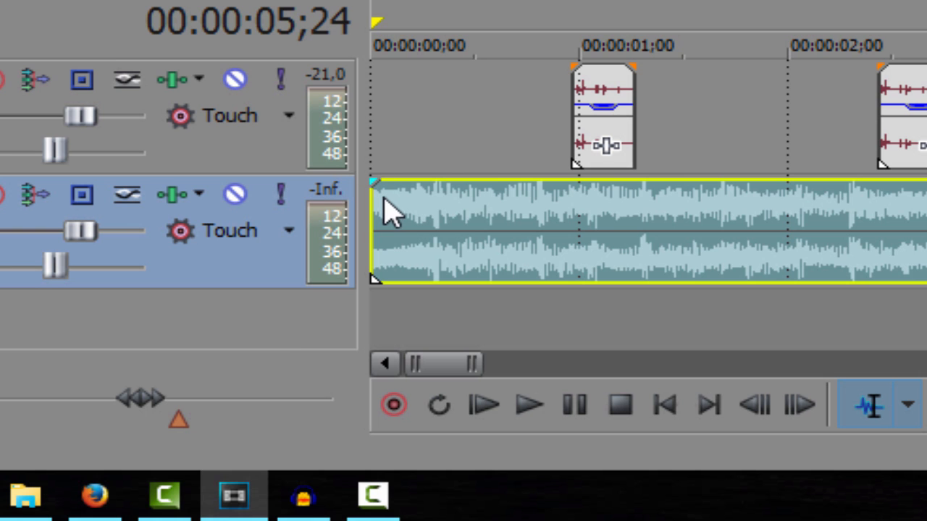
pyautogui.moveTo(372, 181); pyautogui.dragTo(504, 179)
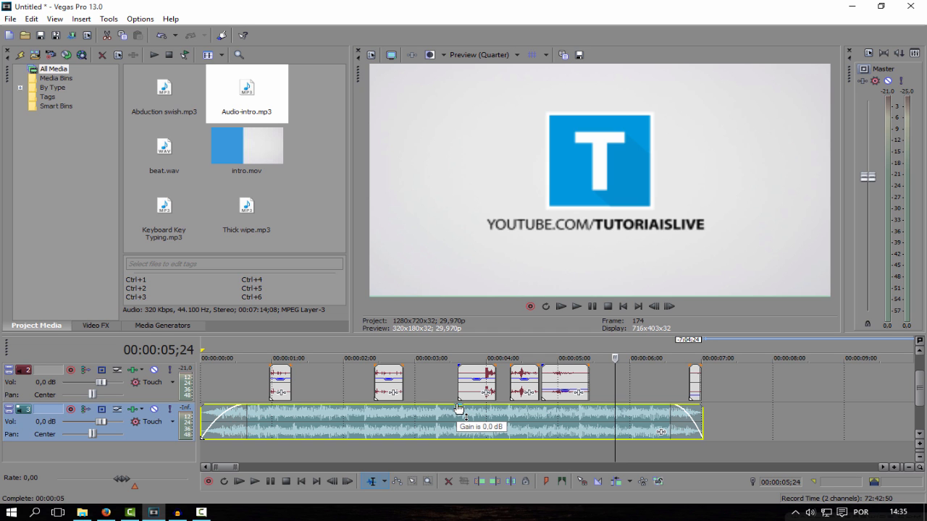
pyautogui.moveTo(458, 408); pyautogui.dragTo(459, 424)
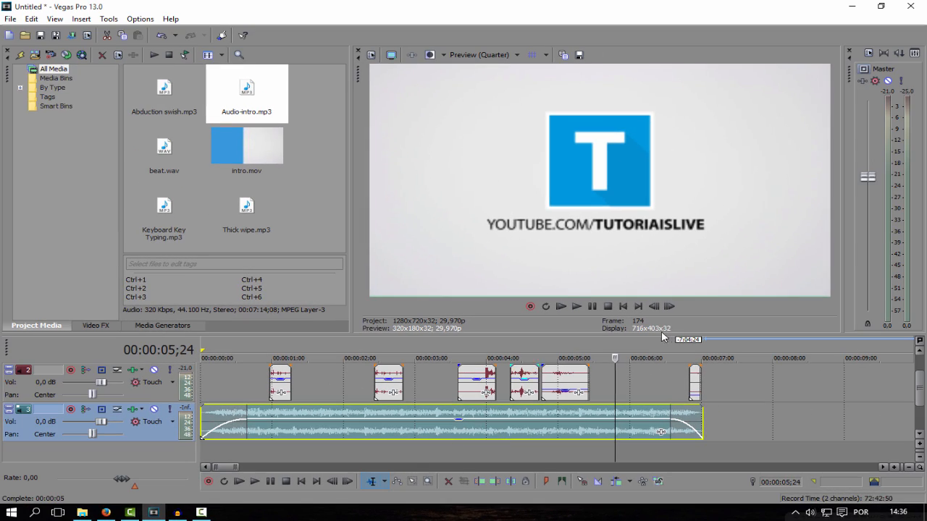
# - Set the video preview quality to Preview (Full) and play the whole intro from the start
pyautogui.click(621, 307)
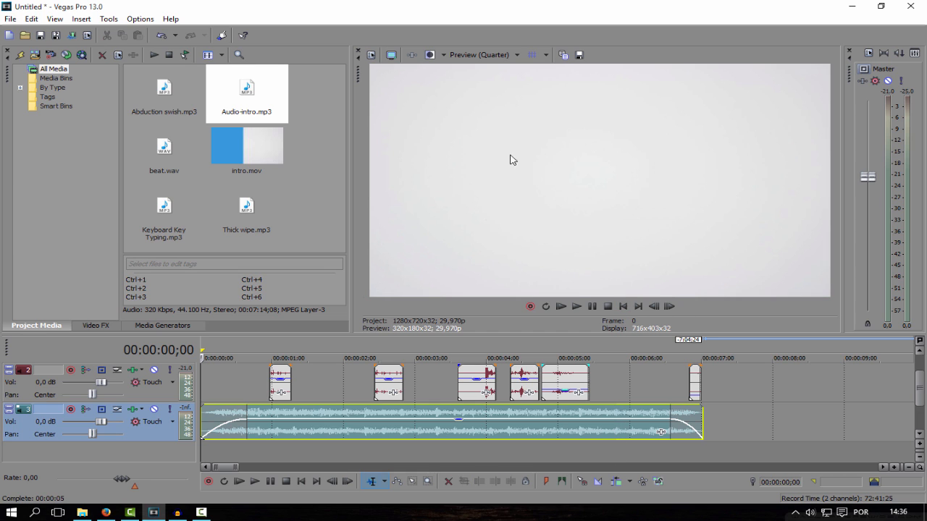
pyautogui.click(500, 56)
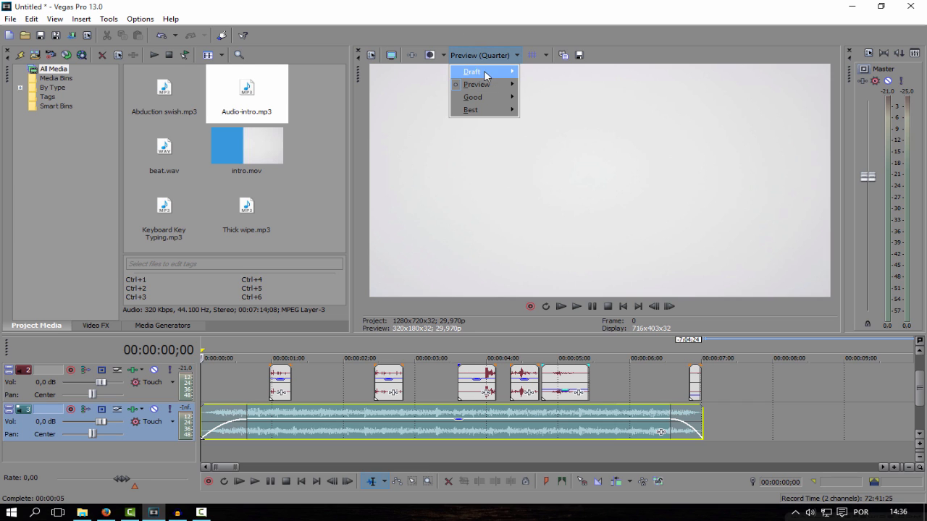
pyautogui.moveTo(486, 85)
pyautogui.click(540, 99)
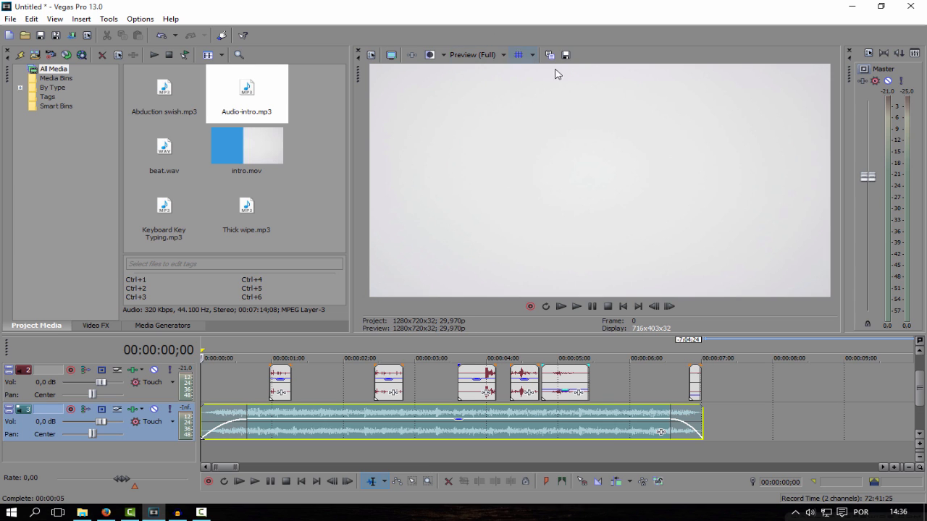
pyautogui.click(577, 307)
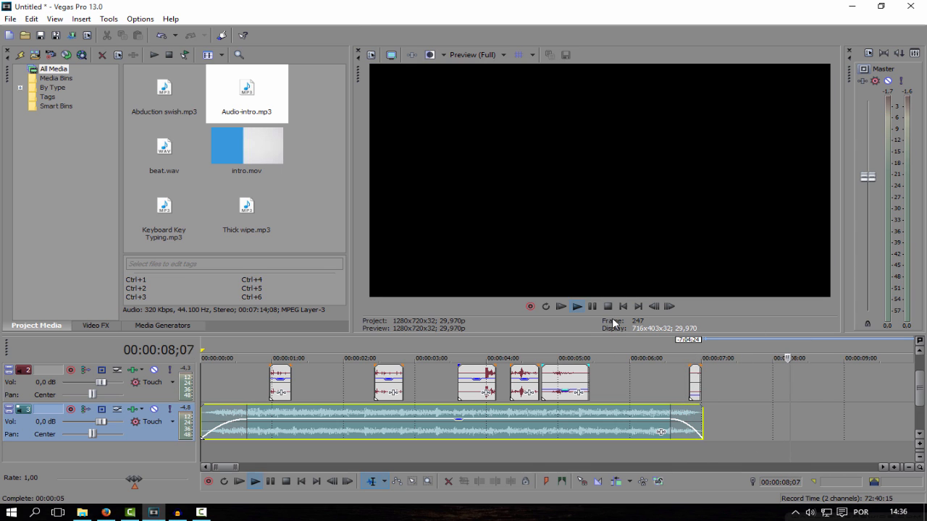
pyautogui.click(592, 306)
# - Set the loop region from 00:00:00;00 to 00:00:07;01 so that it covers the whole intro
pyautogui.moveTo(831, 430); pyautogui.dragTo(632, 378)
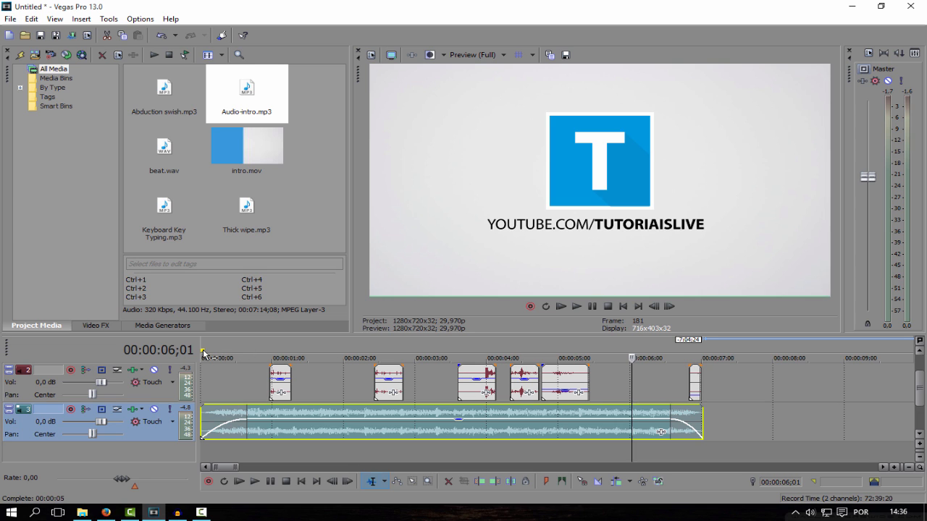
pyautogui.moveTo(203, 354); pyautogui.dragTo(702, 345)
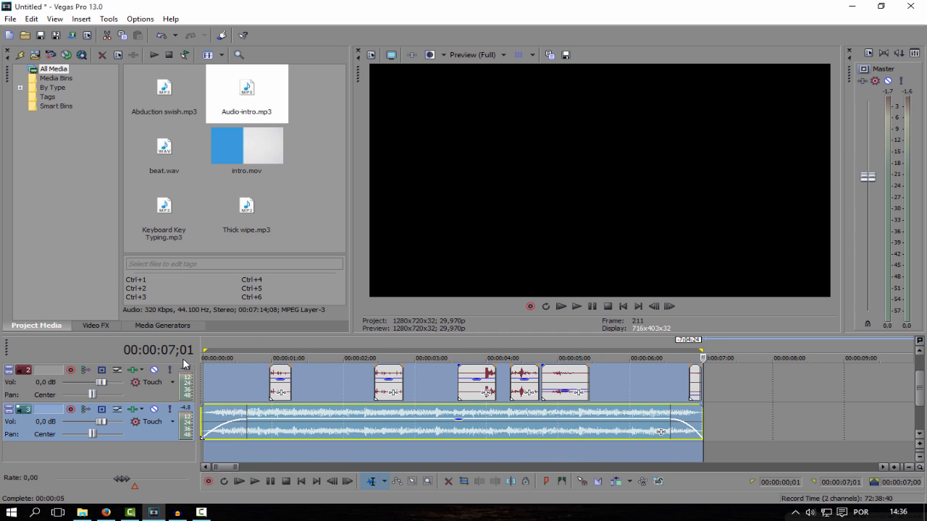
pyautogui.click(204, 350)
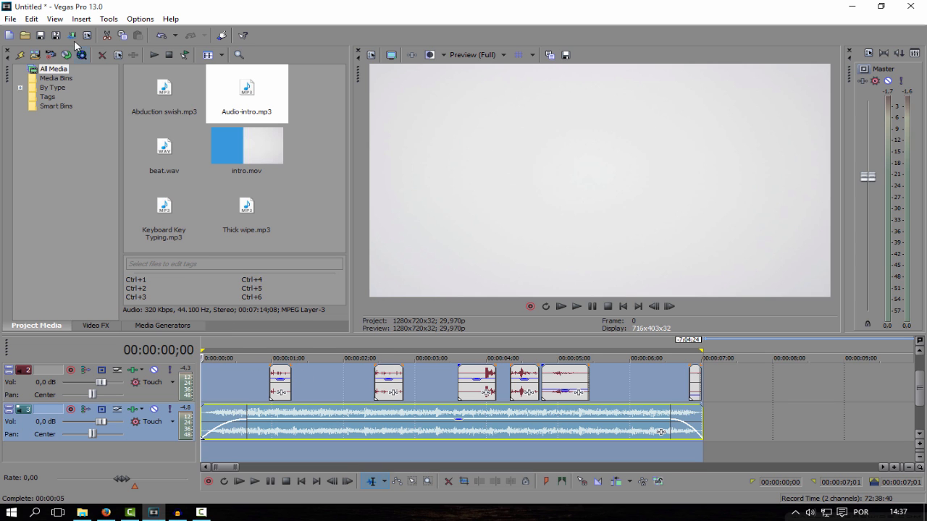
# - Open the render settings and choose the Windows Media Video V11 template 6 Mbps HD 720-30p Video
pyautogui.click(10, 20)
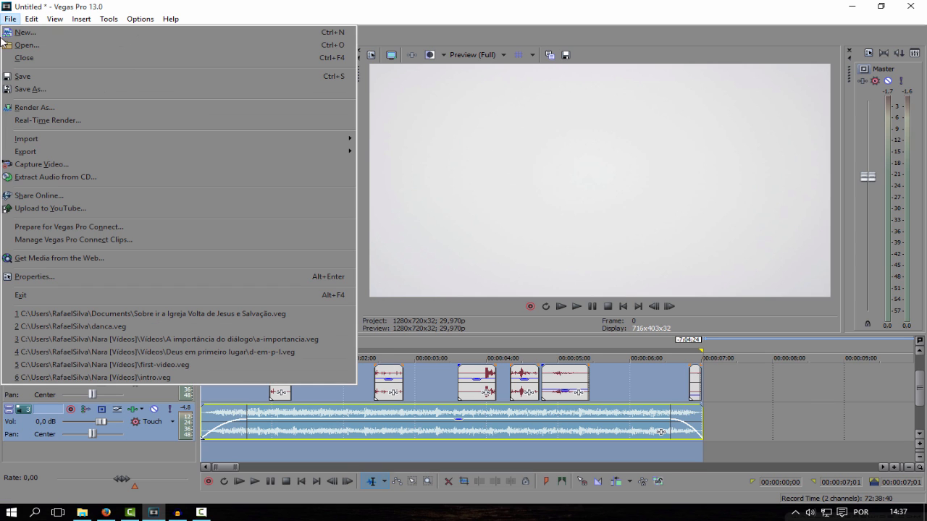
pyautogui.click(34, 107)
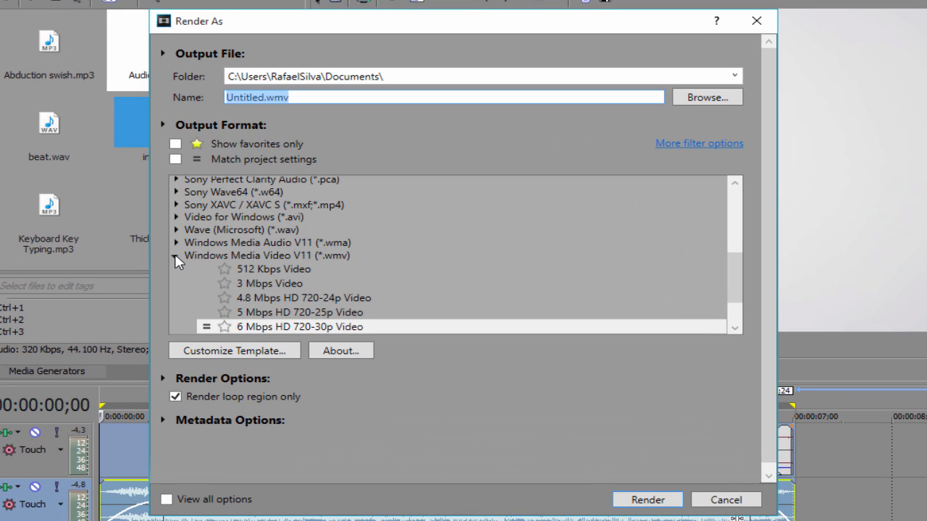
pyautogui.click(176, 256)
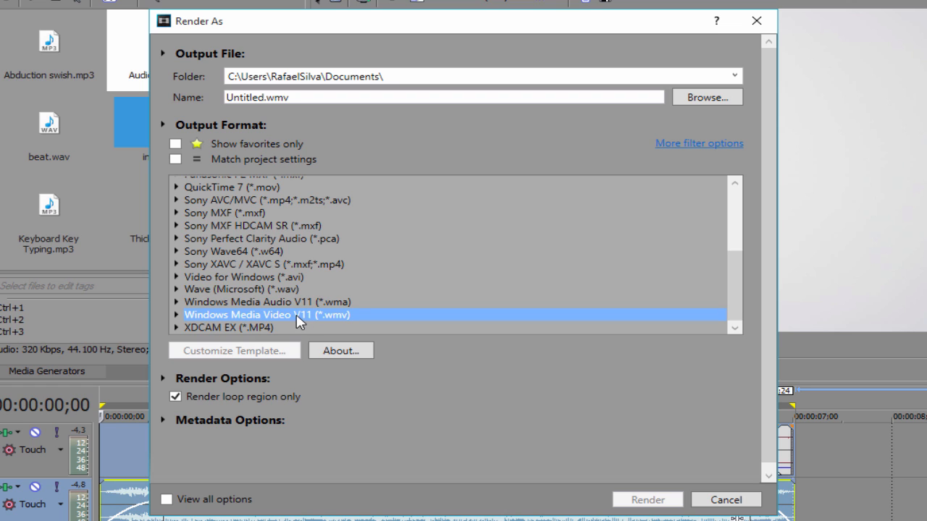
pyautogui.click(175, 317)
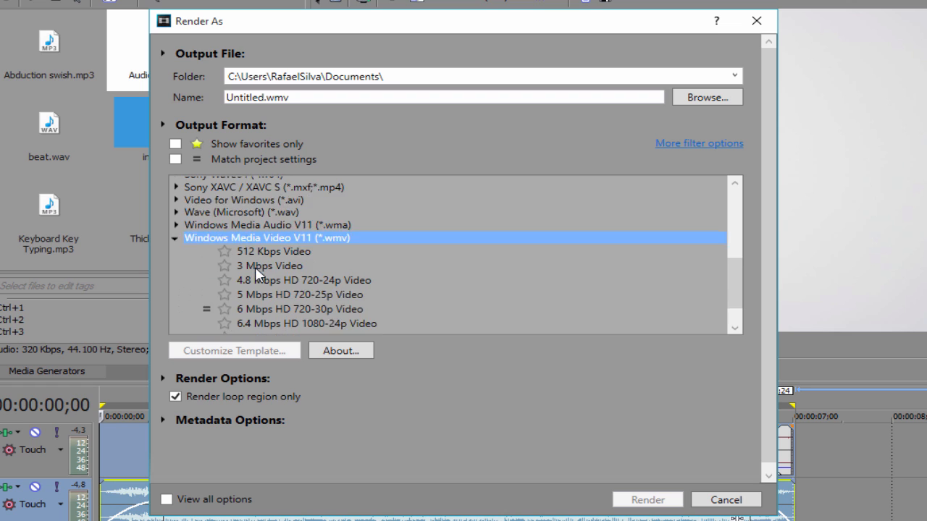
pyautogui.click(262, 277)
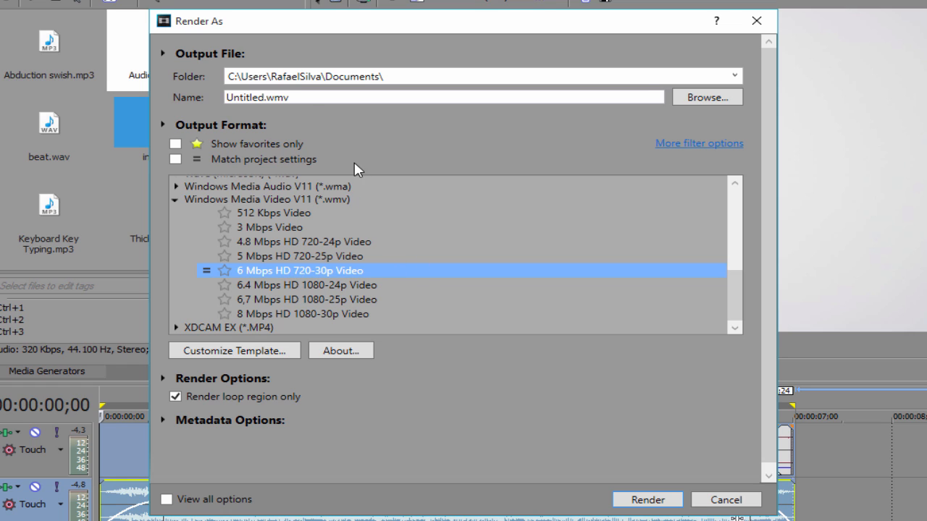
# - Name the output file "intro vinheta", choose the desktop (Área de Trabalho) as its folder and render the video
pyautogui.doubleClick(266, 97)
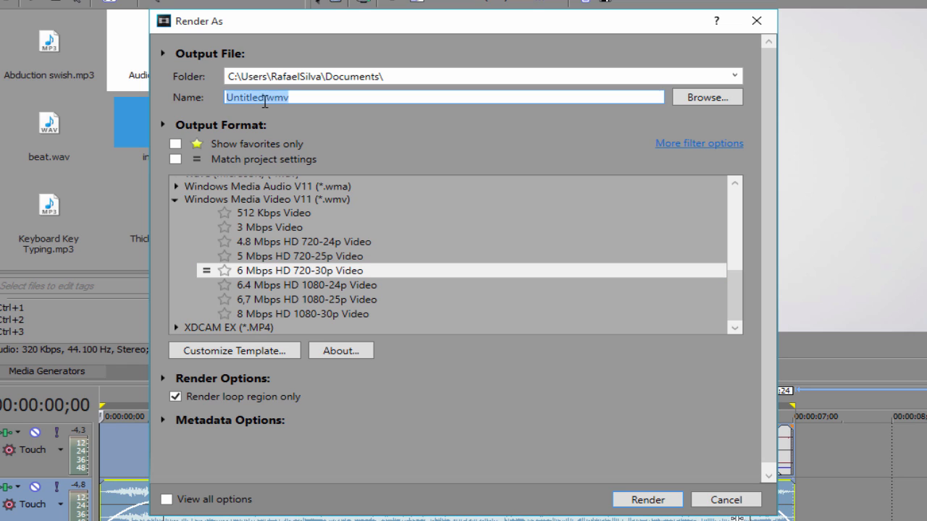
pyautogui.moveTo(264, 99); pyautogui.dragTo(225, 99)
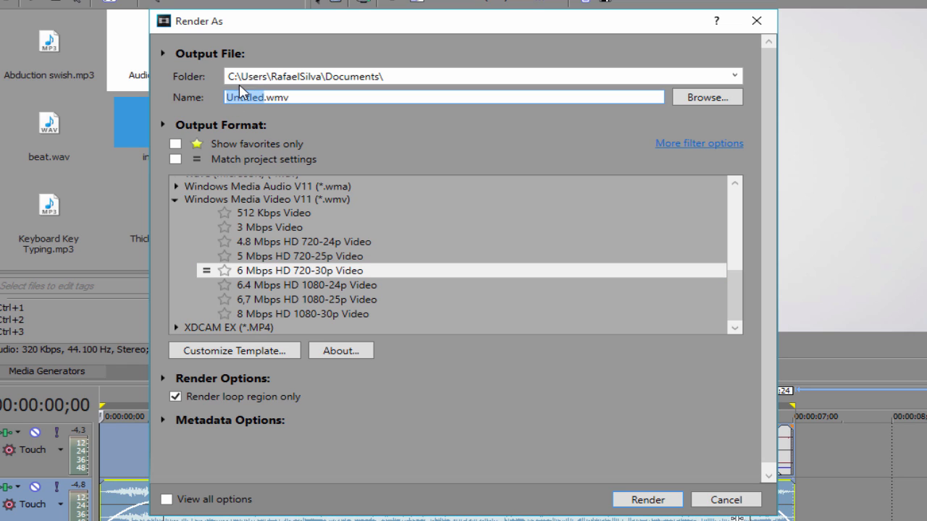
pyautogui.write('intro vinheta')
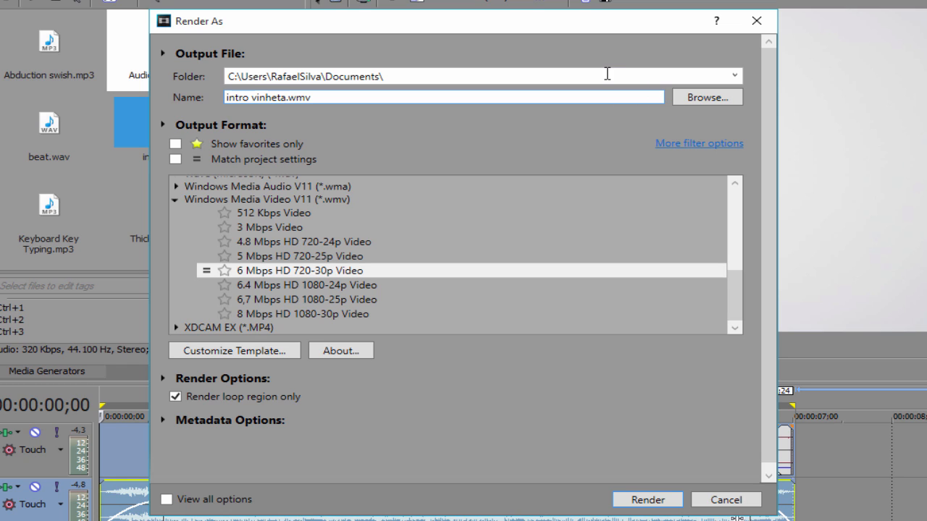
pyautogui.click(702, 102)
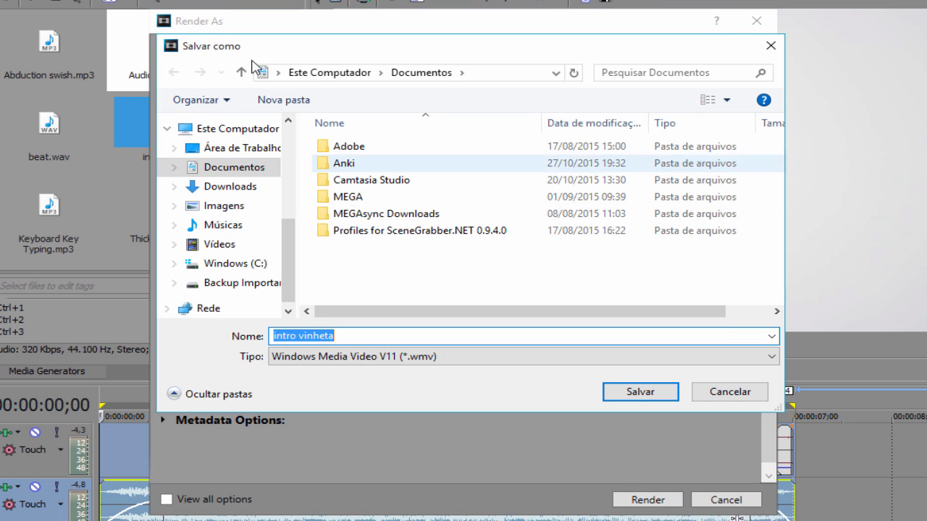
pyautogui.click(227, 151)
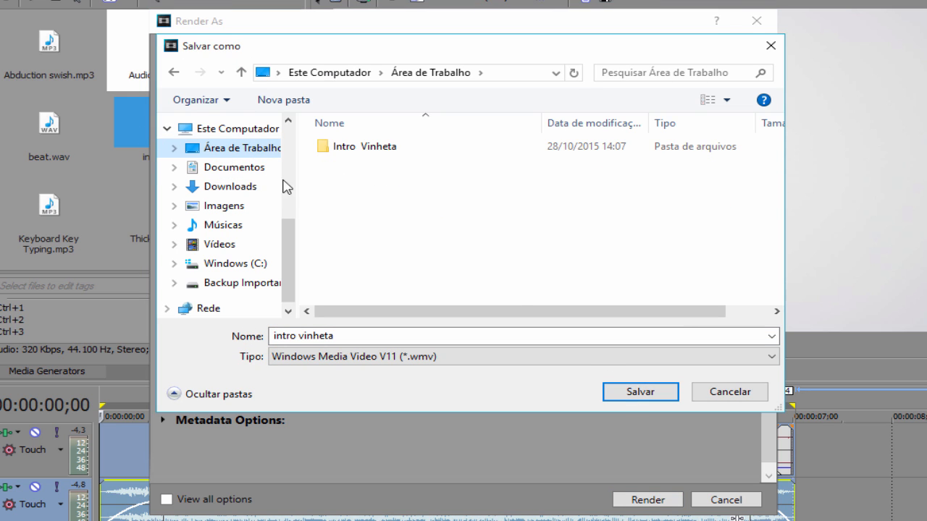
pyautogui.click(672, 392)
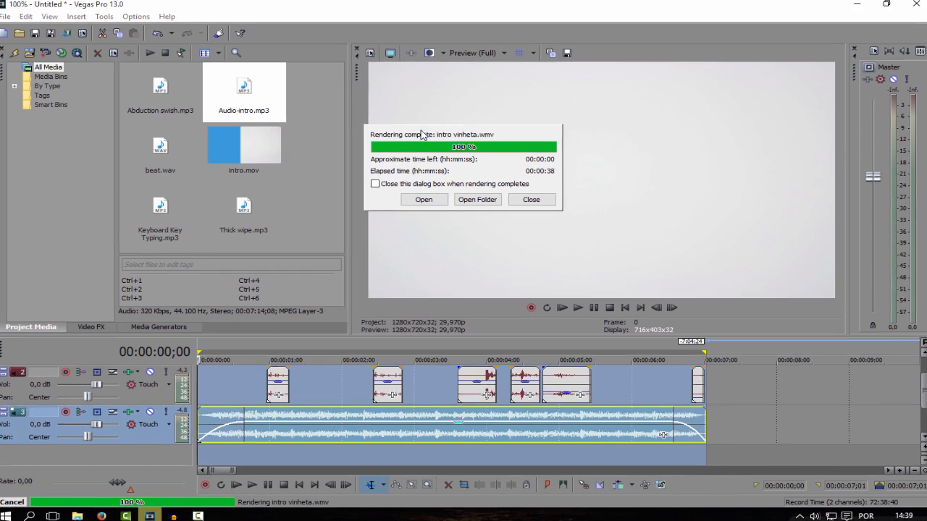
# - Open the rendered intro video, watch it full screen and close the player
pyautogui.click(425, 200)
pyautogui.doubleClick(740, 260)
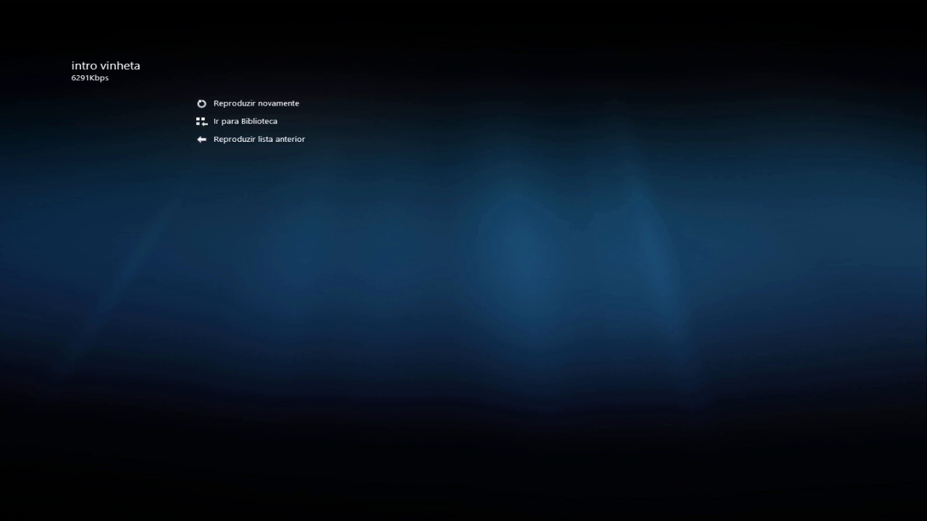
pyautogui.press('Escape')
pyautogui.click(813, 9)
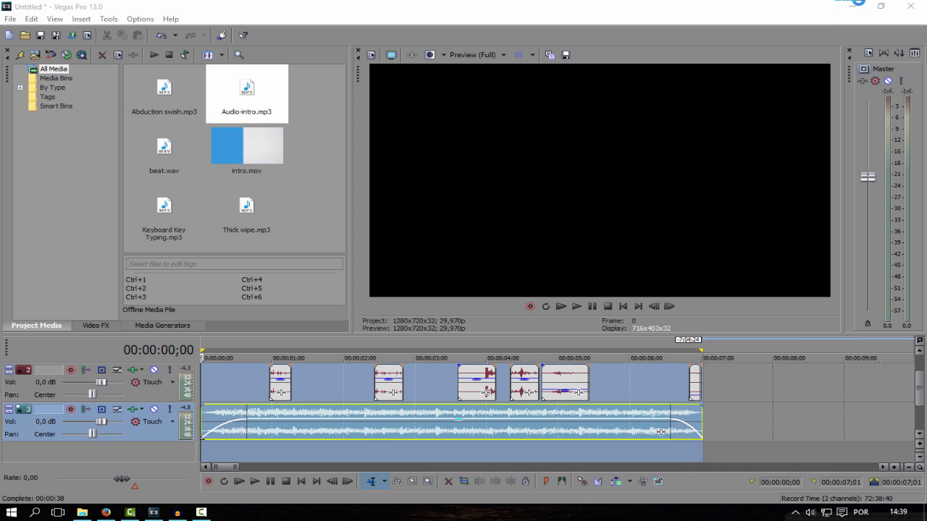
# - Switch to File Explorer with the Intro Vinheta folder
pyautogui.click(83, 515)
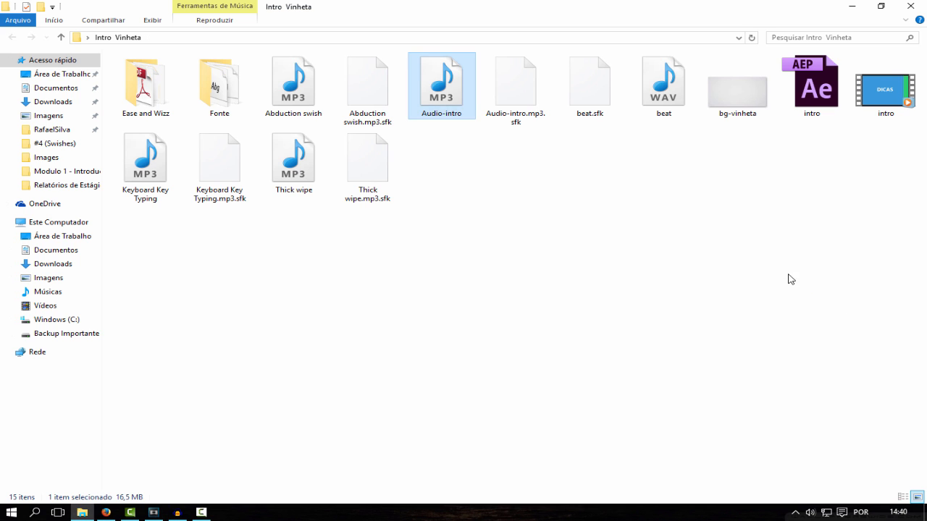